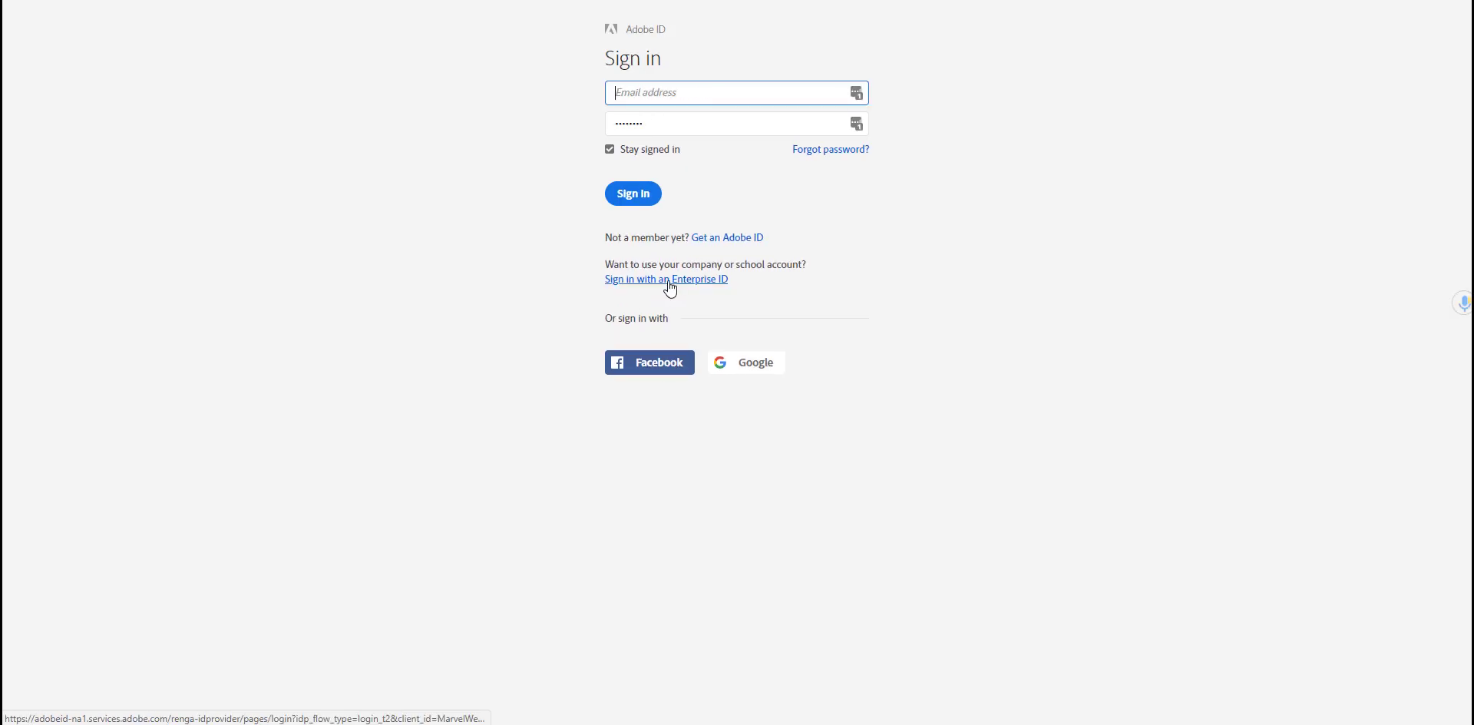
# Step: Sign in to Adobe Spark with the school Enterprise ID email address
pyautogui.click(668, 281)
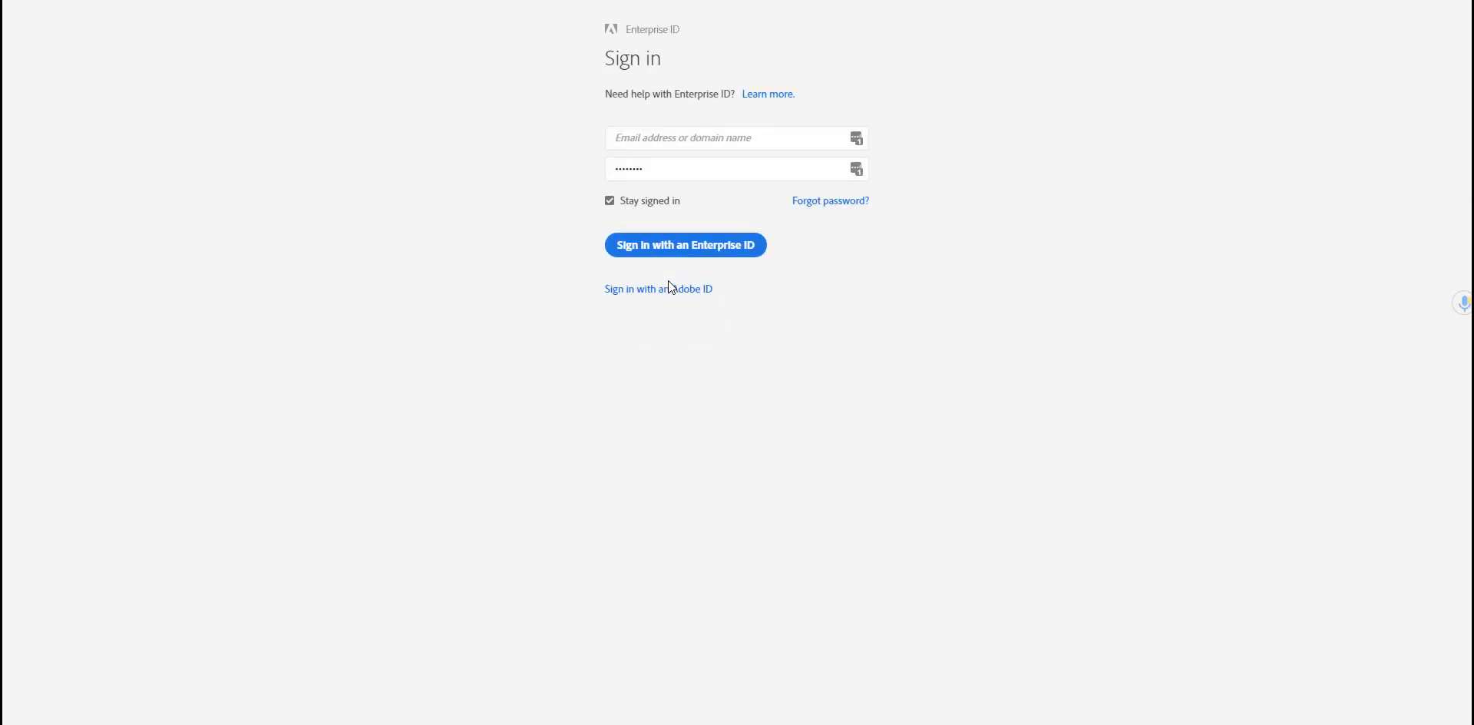
pyautogui.click(668, 283)
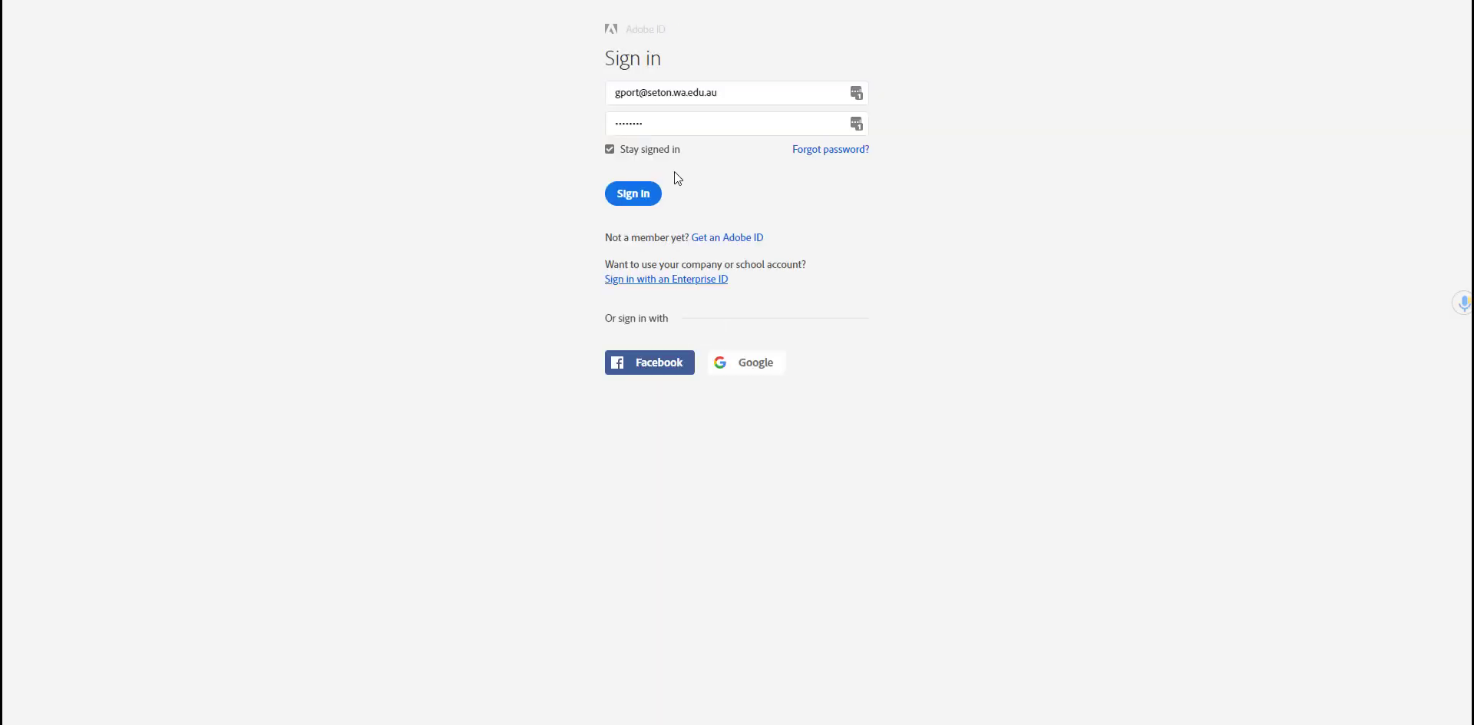
pyautogui.click(678, 281)
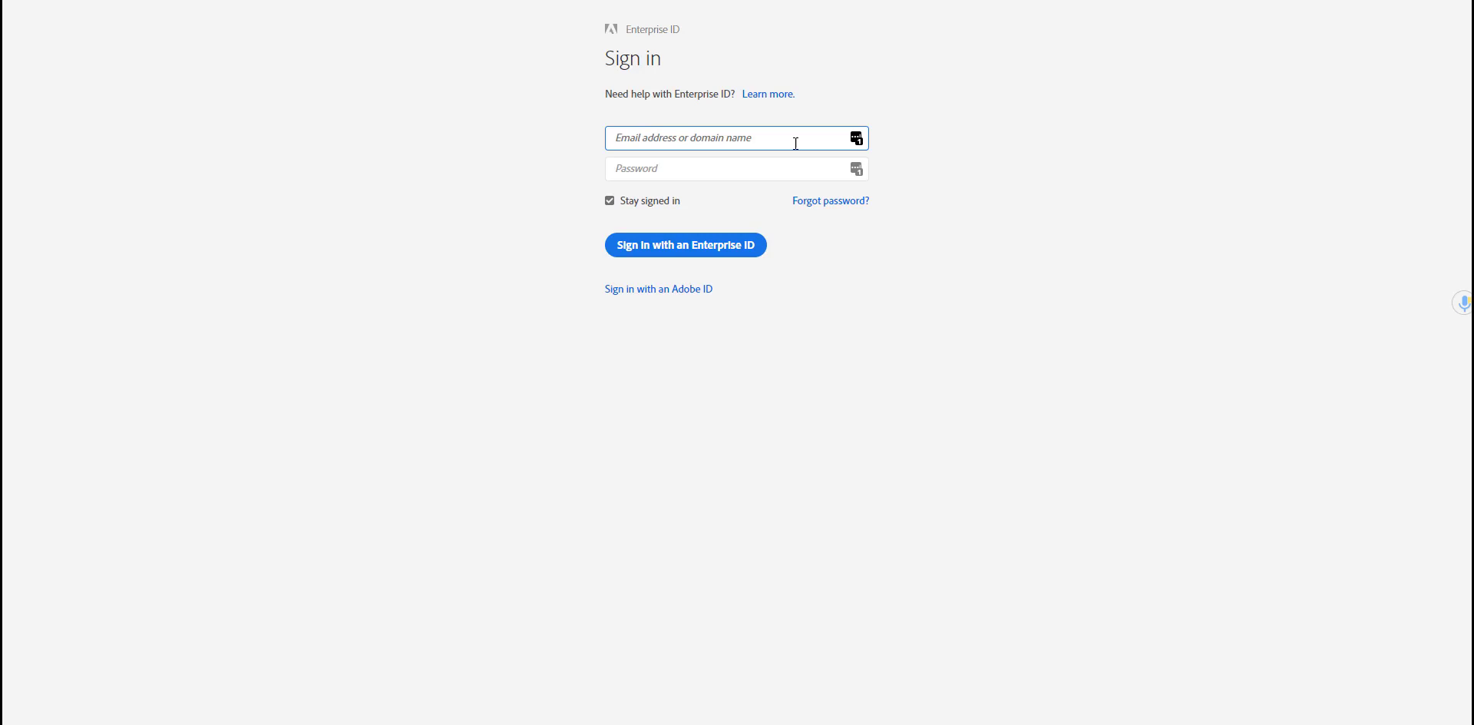
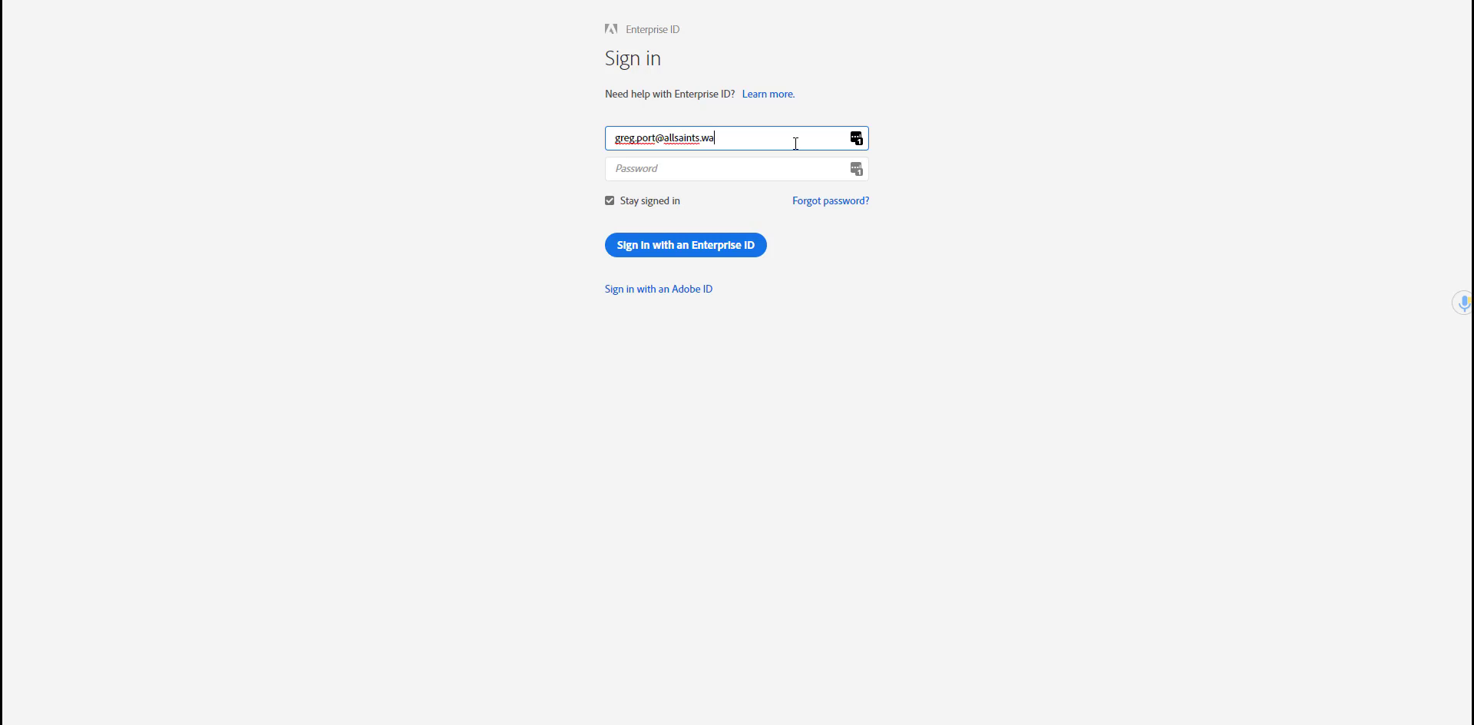
pyautogui.press('Return')
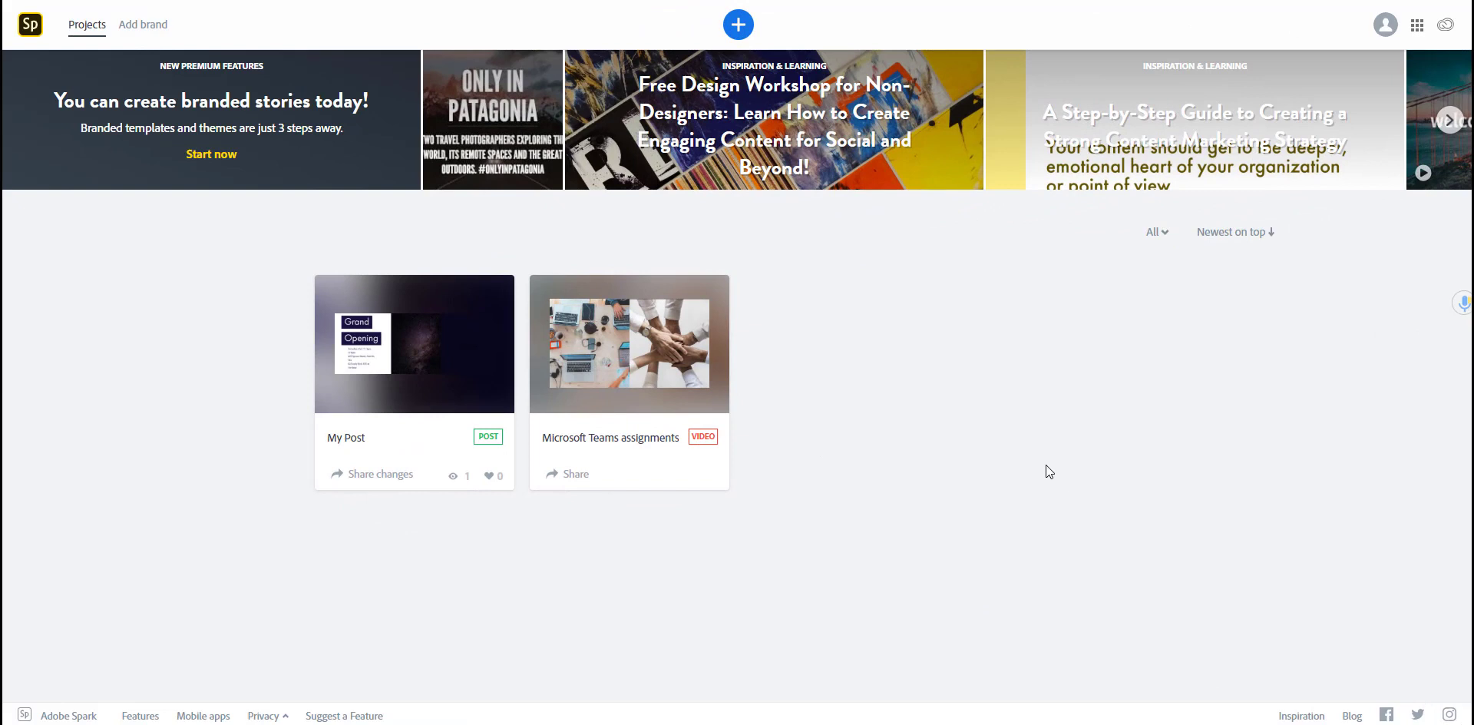
# Step: Dismiss the Create new choices and go to the Add brand setup page
pyautogui.click(739, 26)
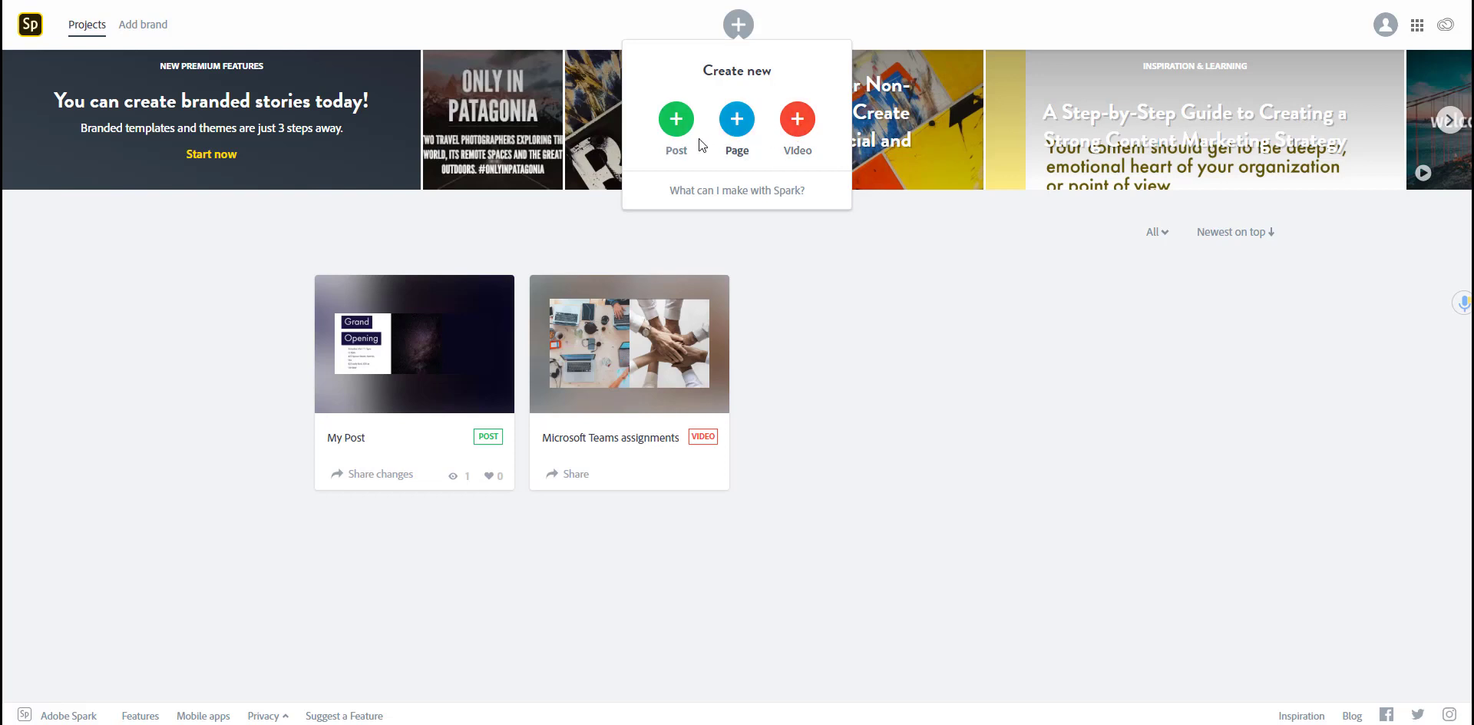
pyautogui.click(740, 27)
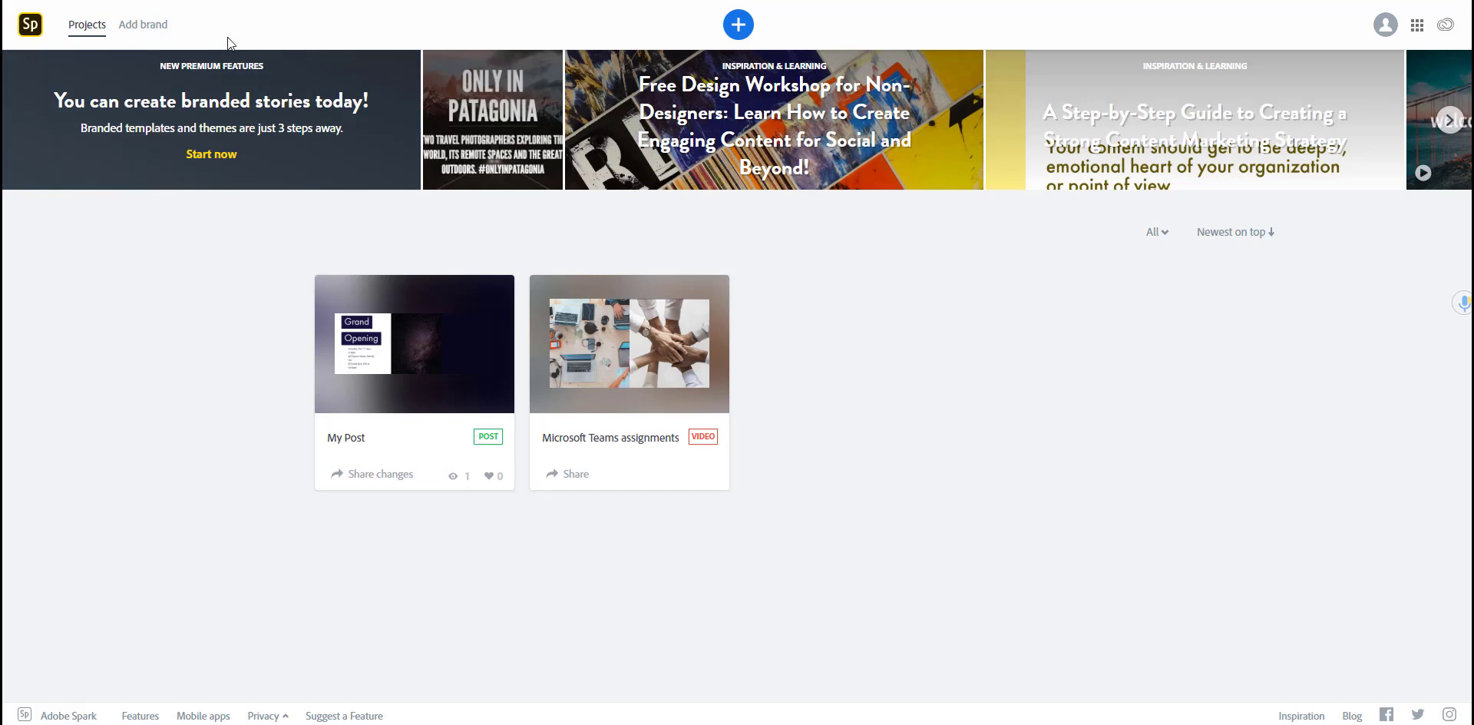
pyautogui.click(143, 24)
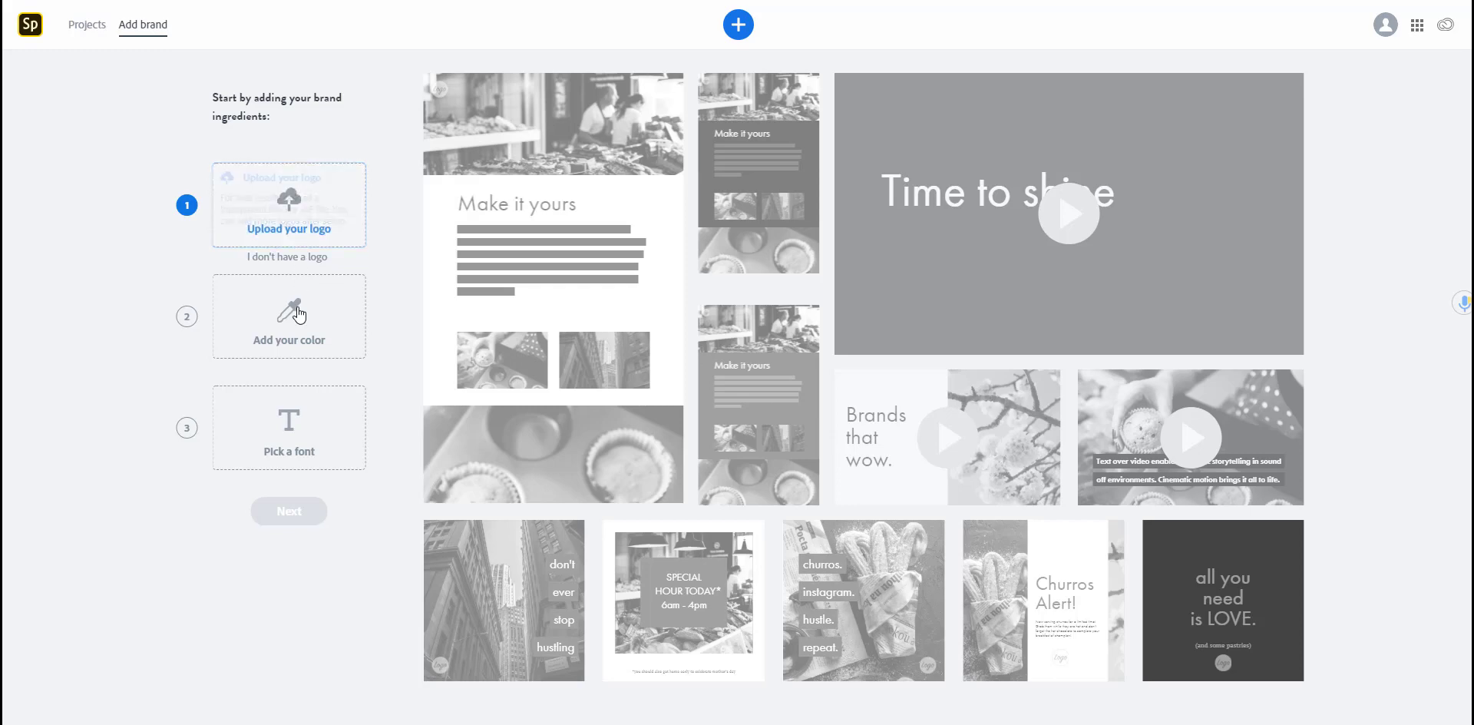
# Step: Skip the logo upload and save navy #110B47 as the brand colour
pyautogui.click(308, 261)
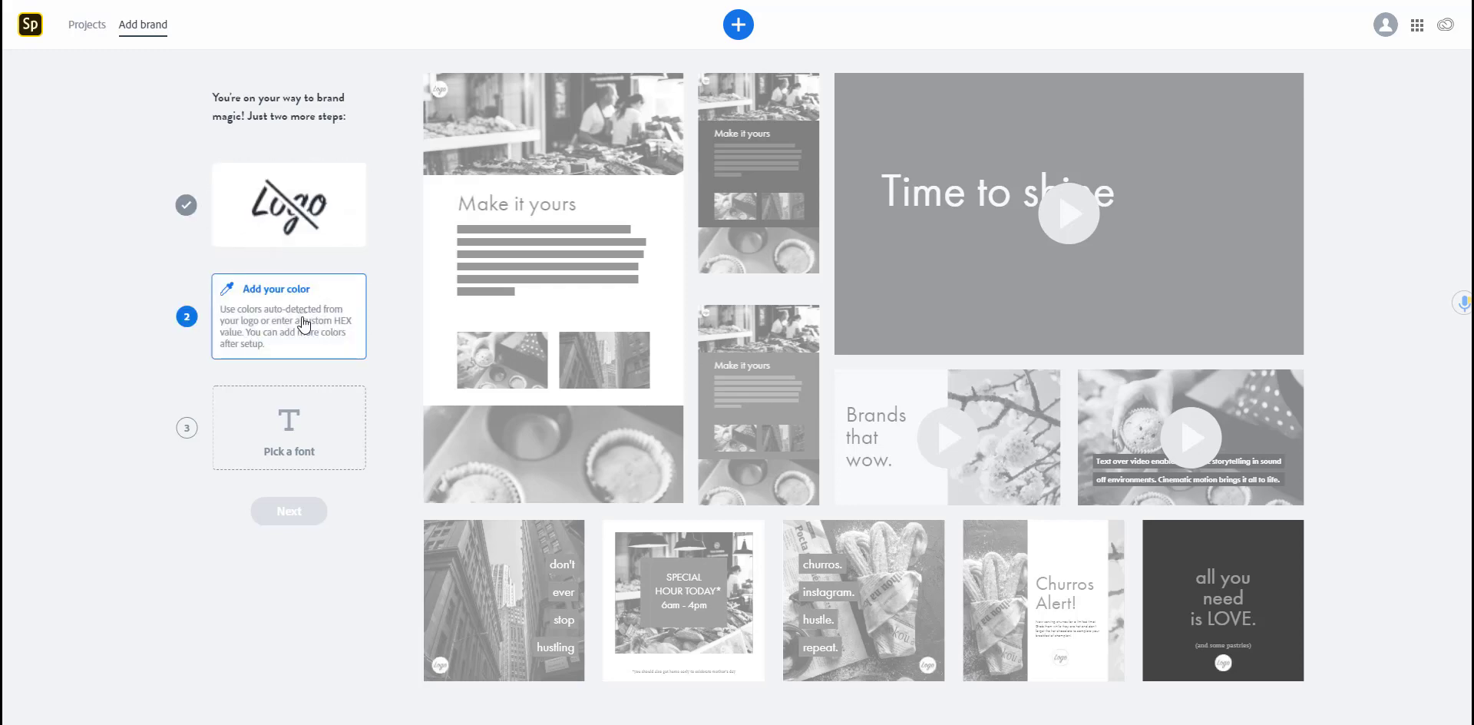
pyautogui.click(305, 325)
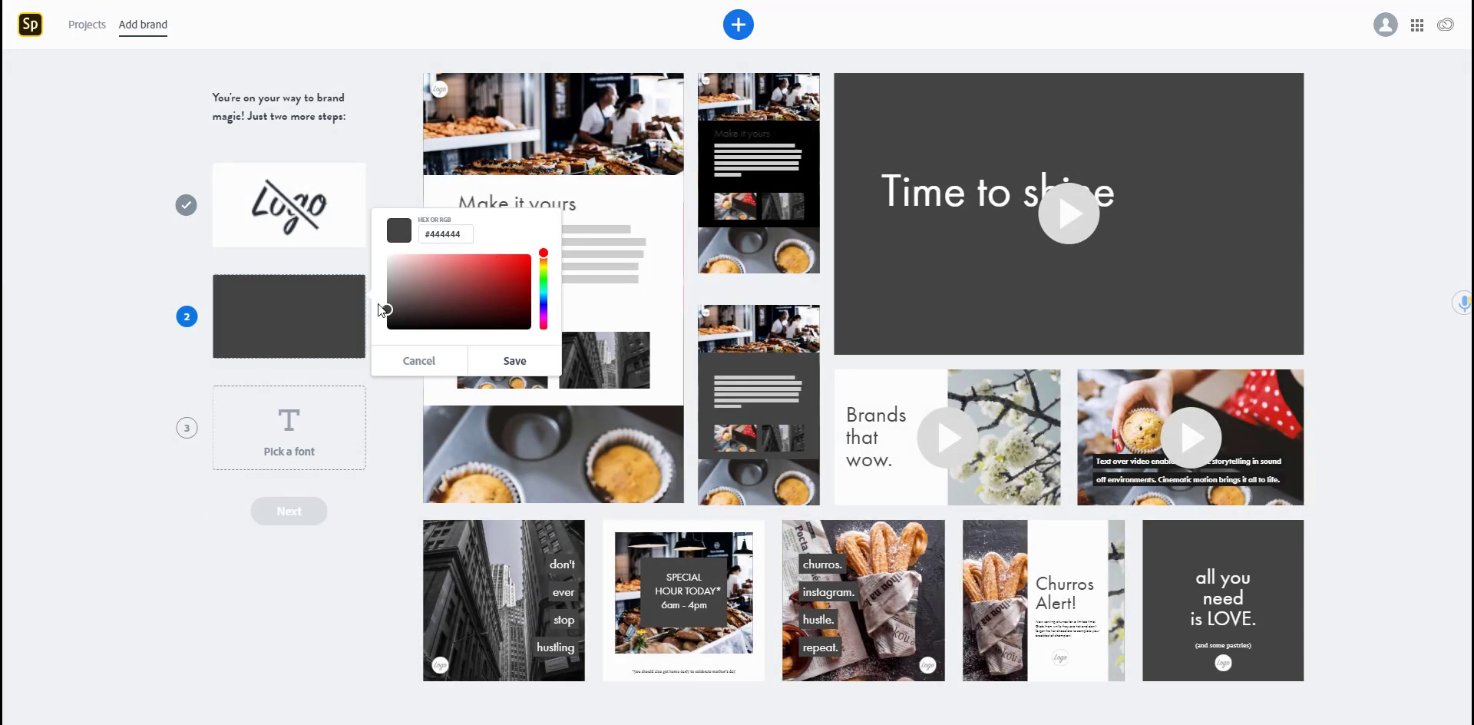
pyautogui.moveTo(386, 314)
pyautogui.mouseDown()
pyautogui.moveTo(512, 293)
pyautogui.moveTo(543, 268)
pyautogui.moveTo(545, 317)
pyautogui.moveTo(510, 307)
pyautogui.mouseUp()
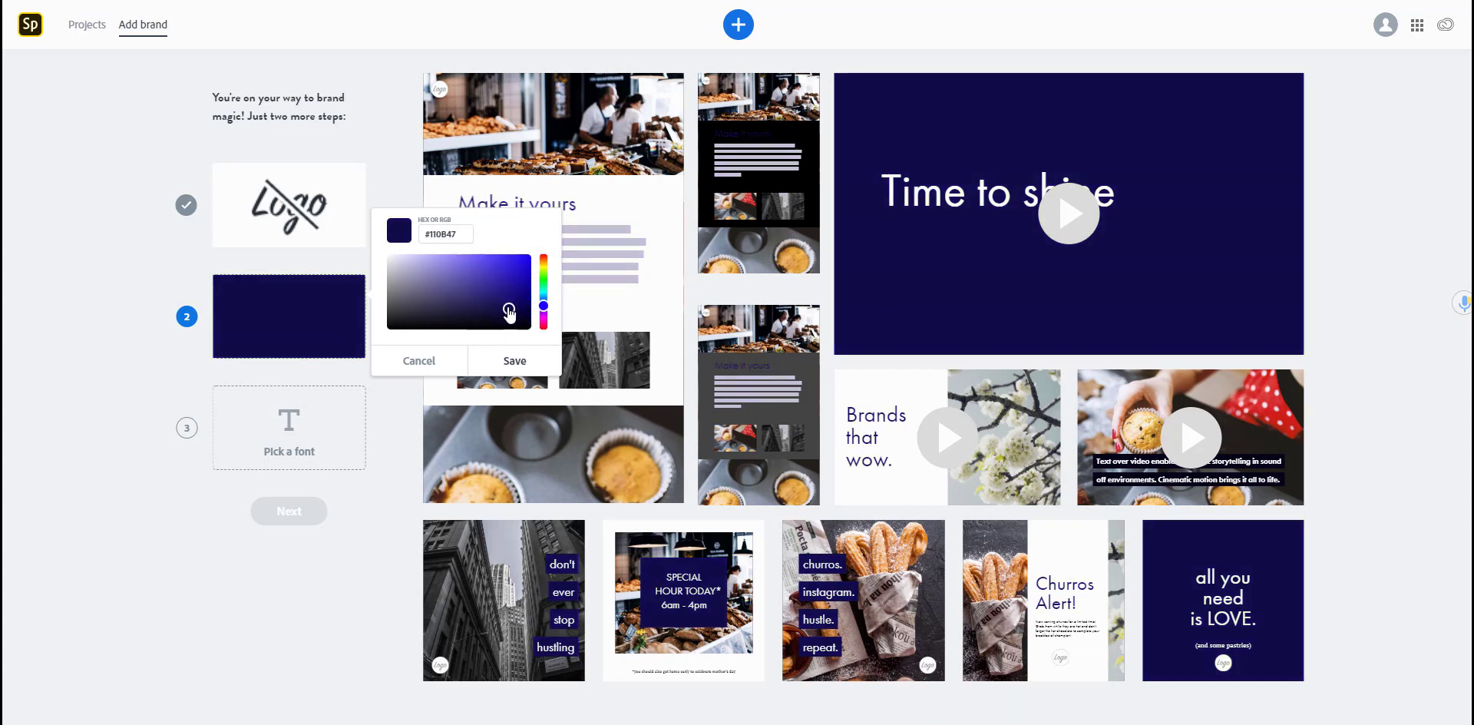
pyautogui.click(507, 363)
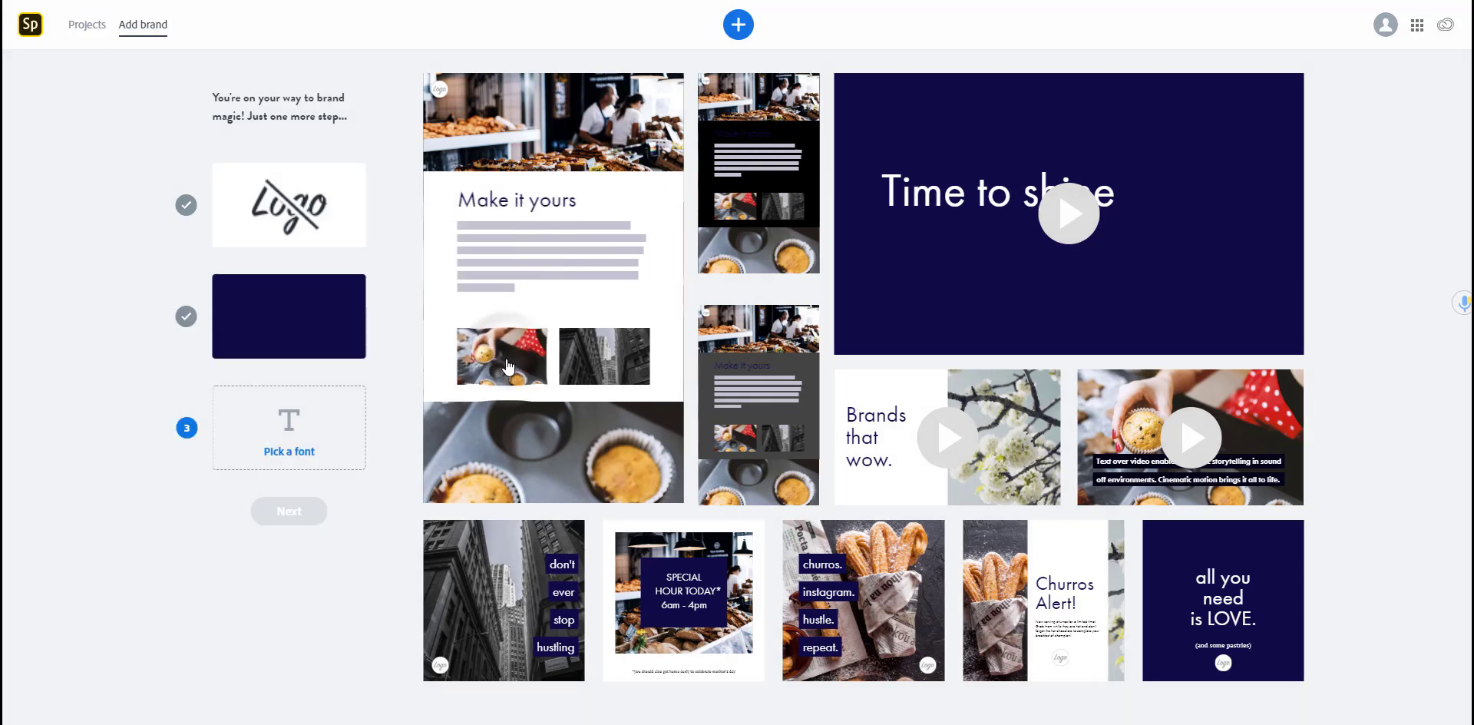
# Step: Choose Futura PT Medium as the brand font and continue
pyautogui.click(305, 451)
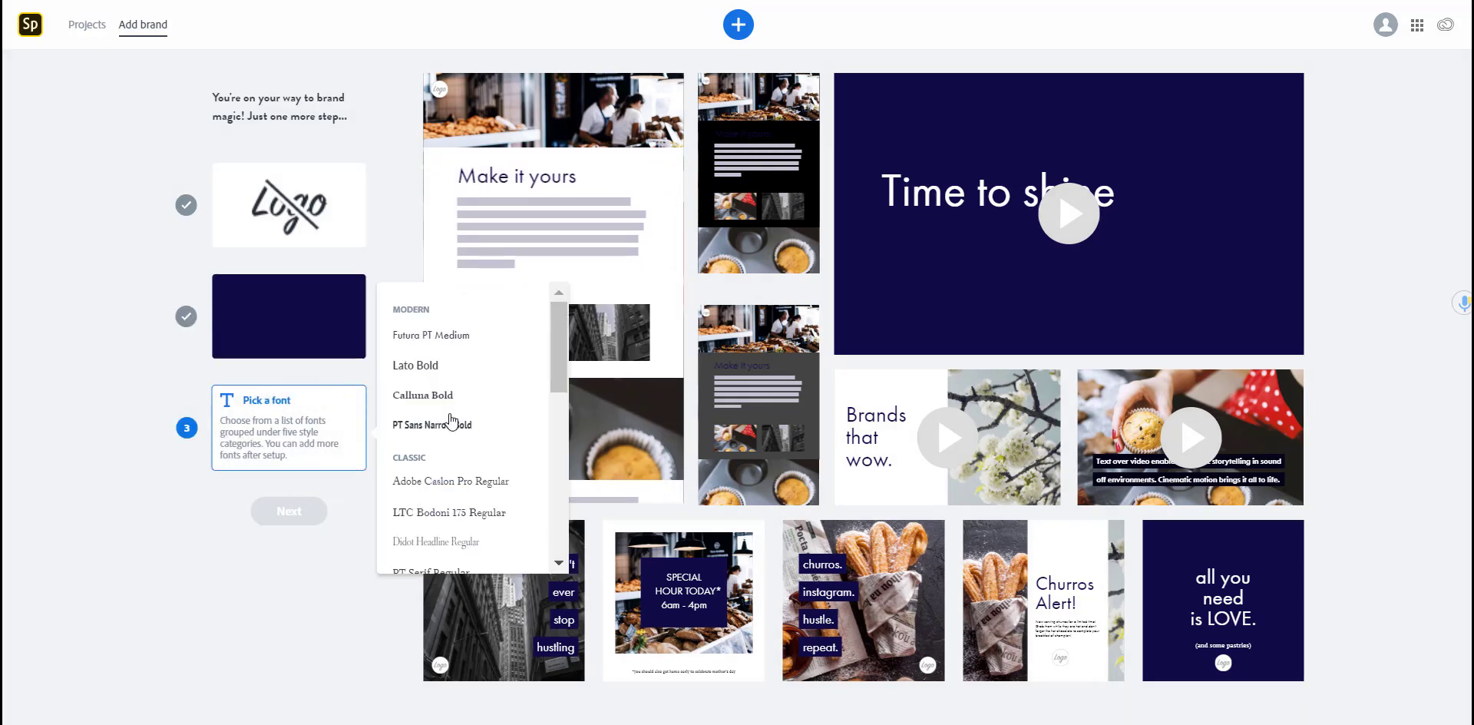
pyautogui.click(435, 336)
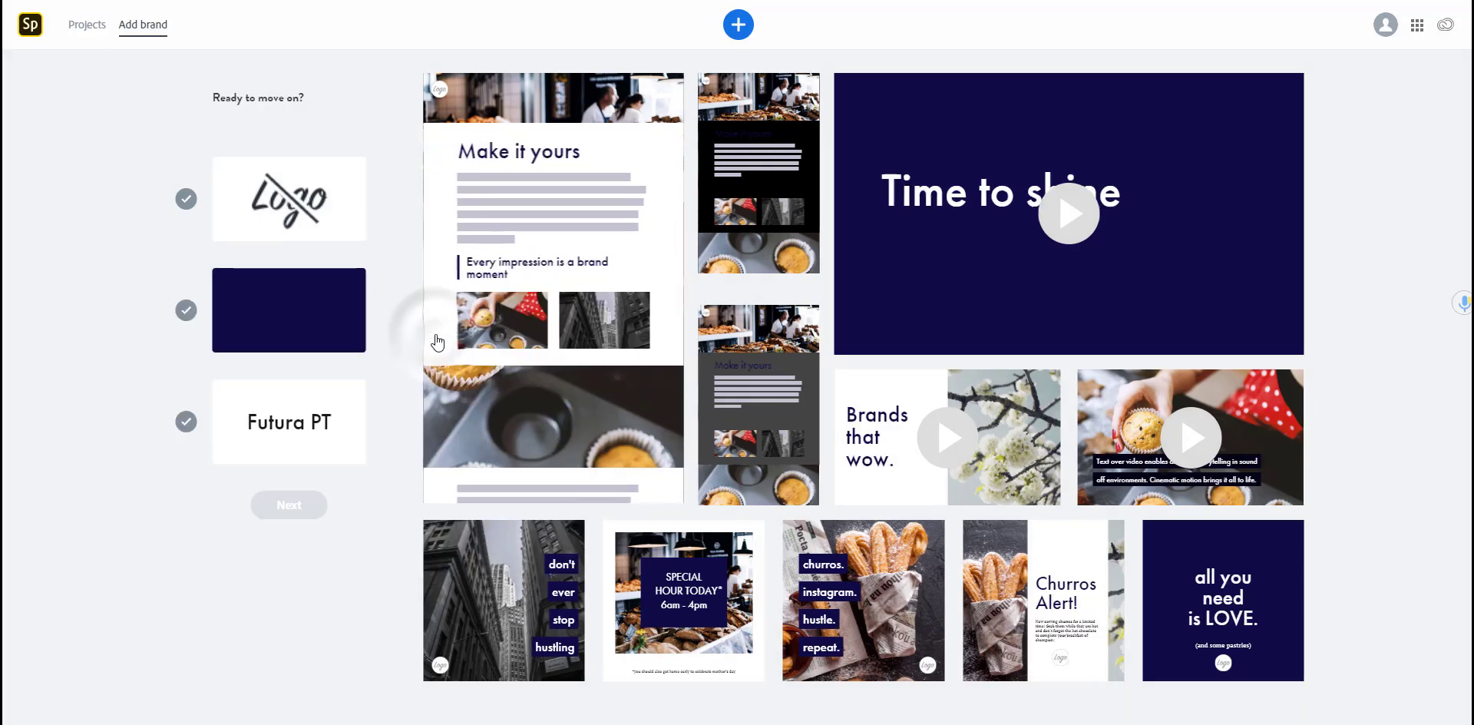
pyautogui.click(304, 505)
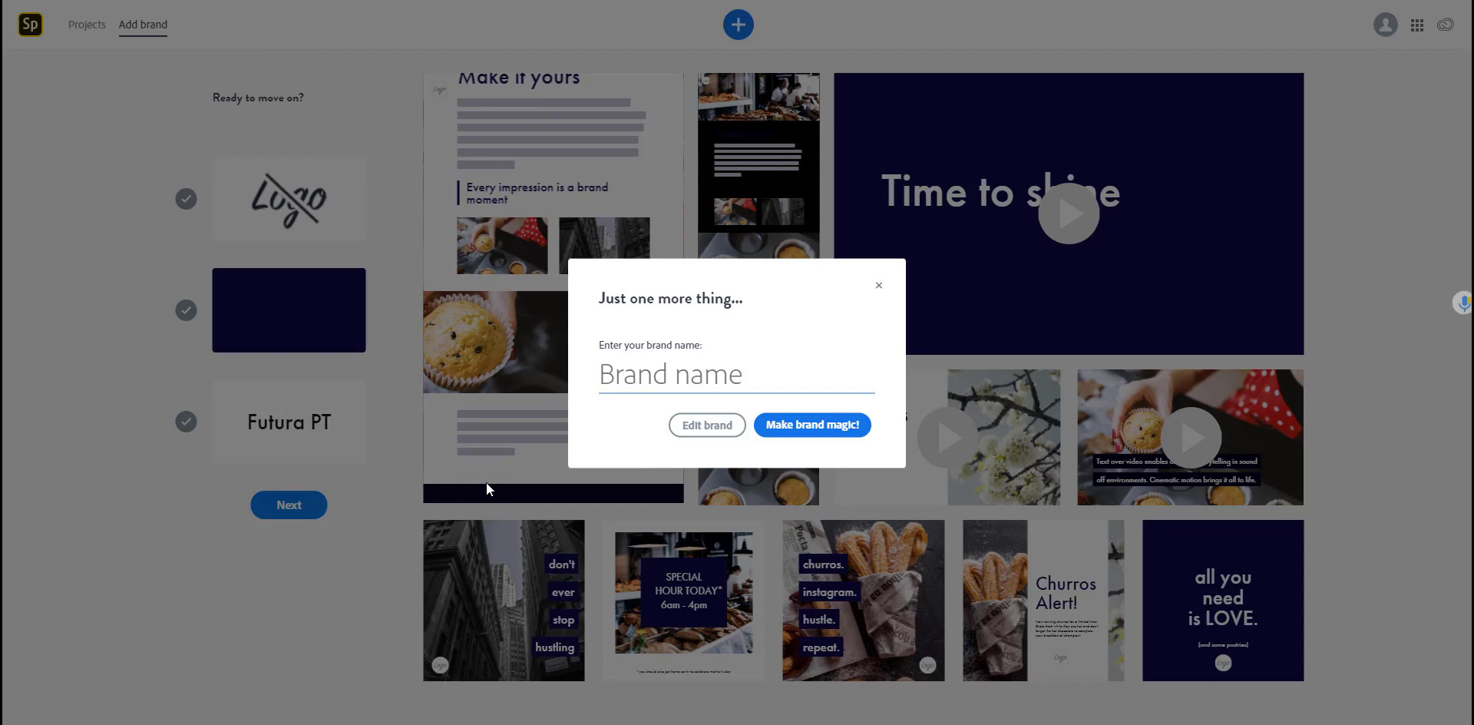
# Step: Name the brand 'My business' and generate it with 'Make brand magic!'
pyautogui.write('My business')
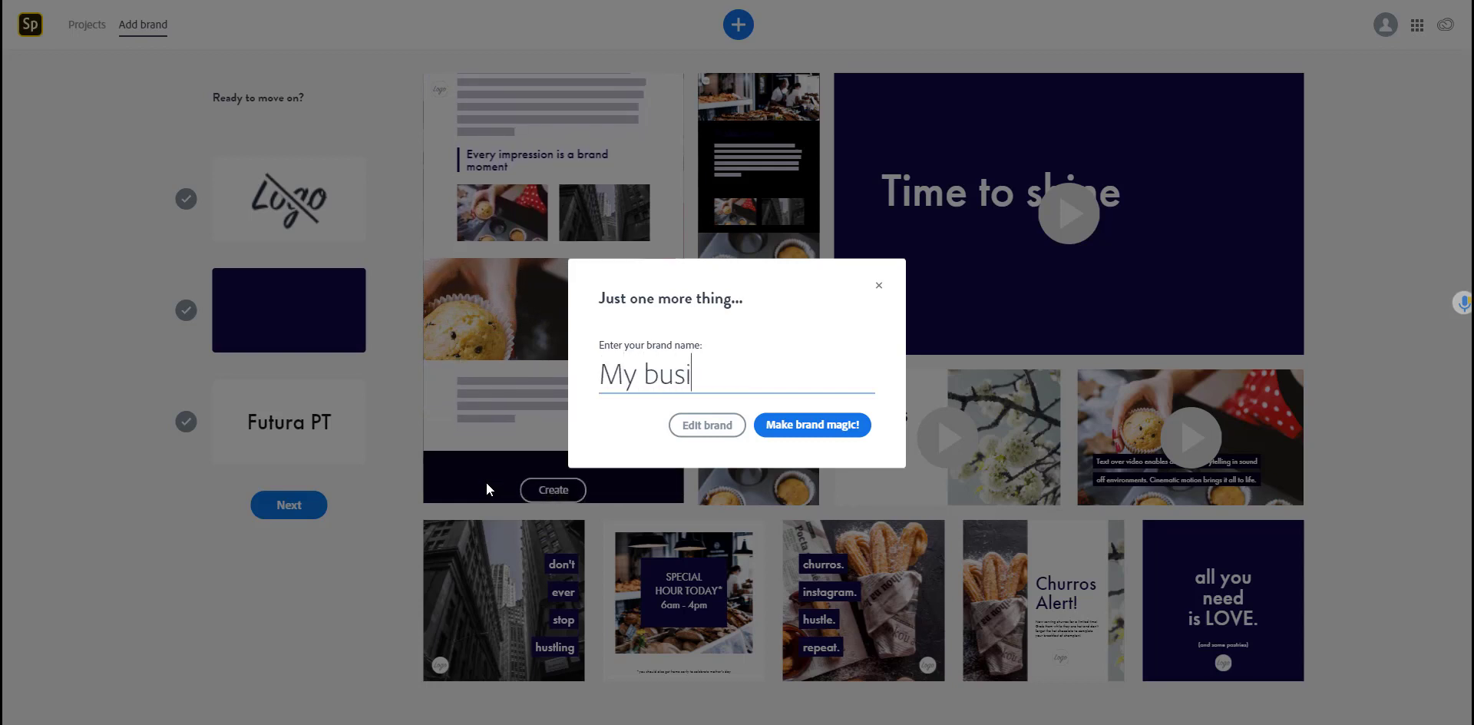
pyautogui.click(823, 427)
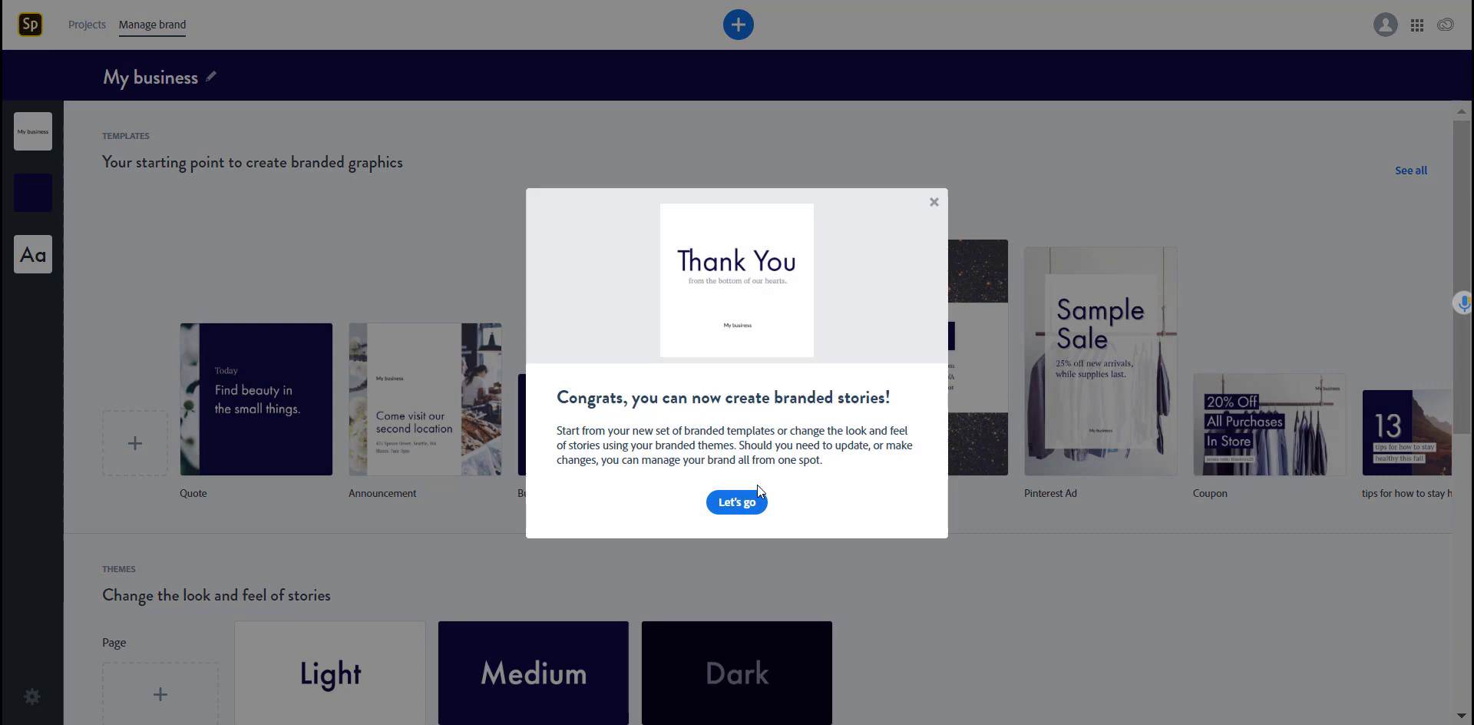
# Step: Dismiss the Congrats dialog and browse the branded templates, Light/Medium/Dark themes and surfaces
pyautogui.click(742, 503)
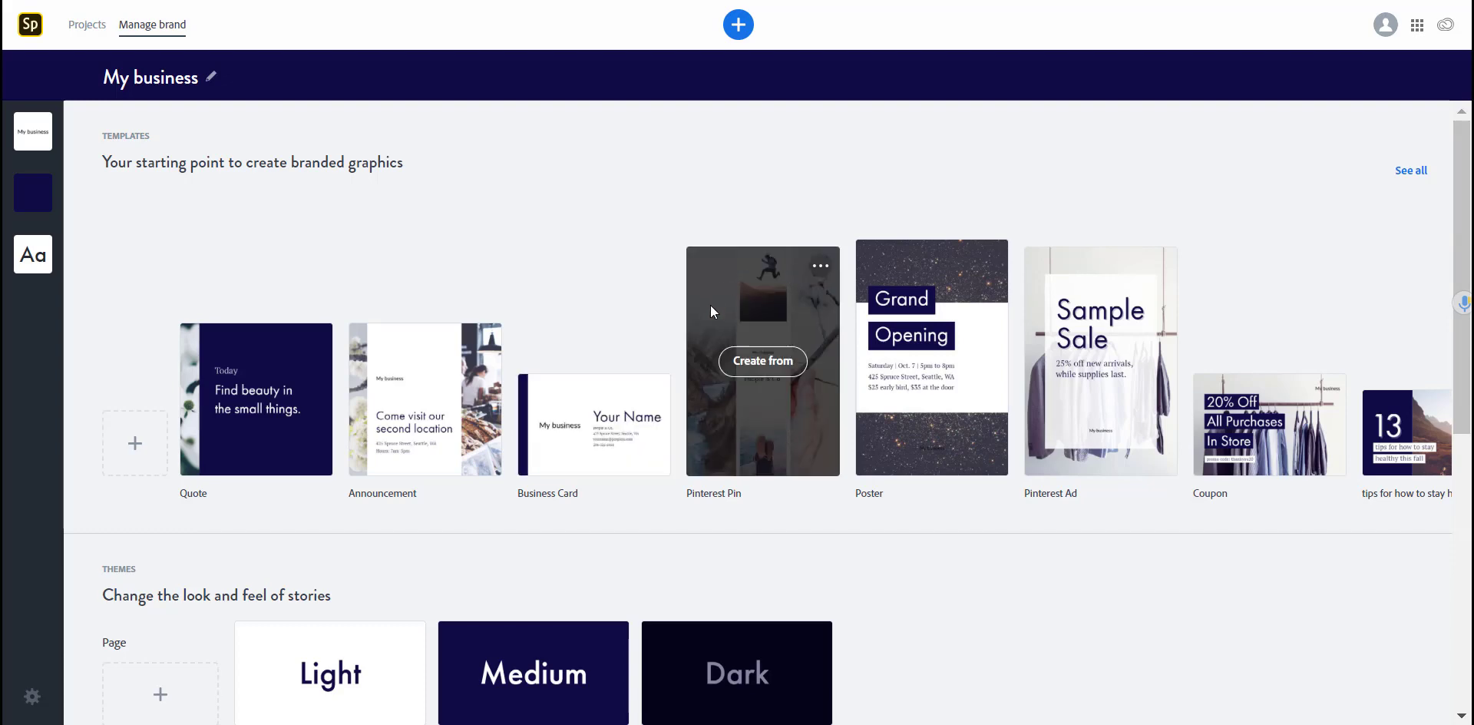
pyautogui.scroll(-7, 636, 477)
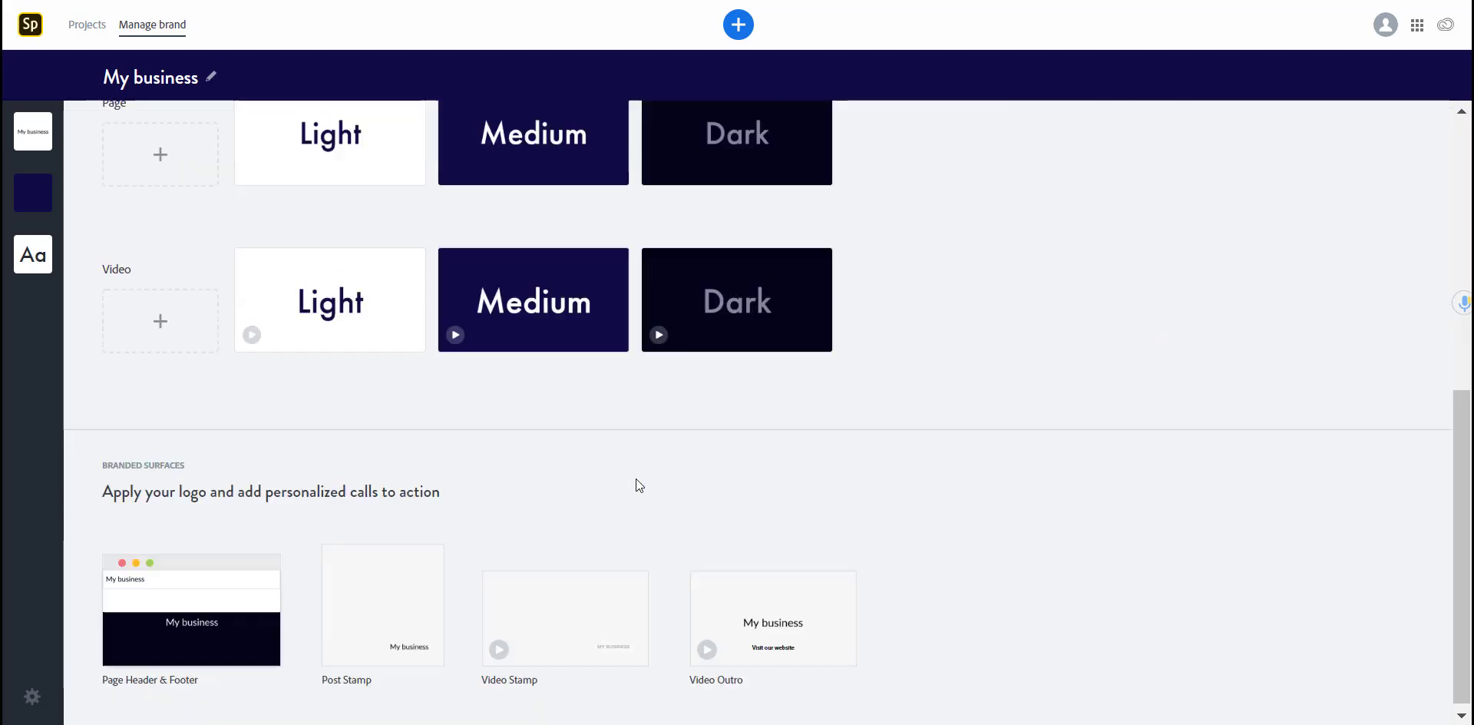
pyautogui.scroll(5, 574, 457)
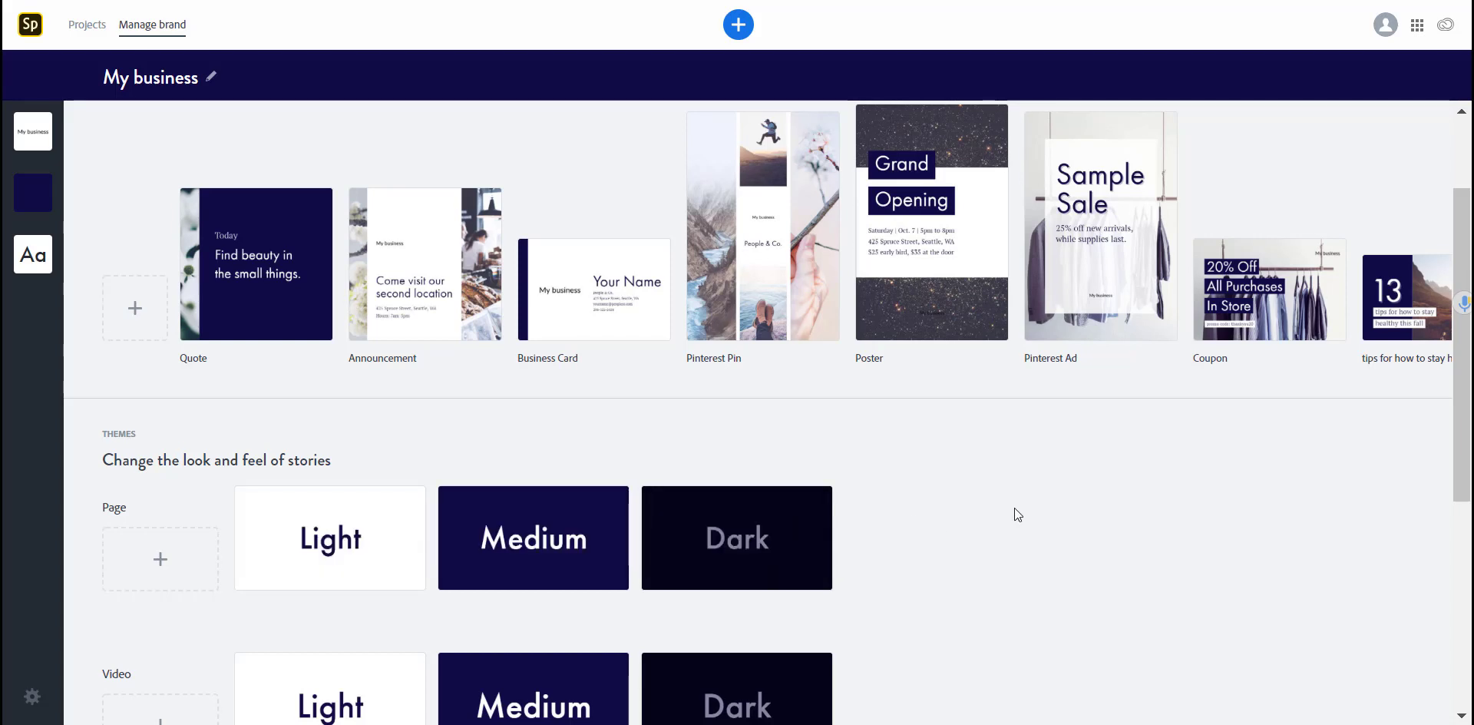
pyautogui.scroll(1, 993, 496)
pyautogui.scroll(2, 993, 496)
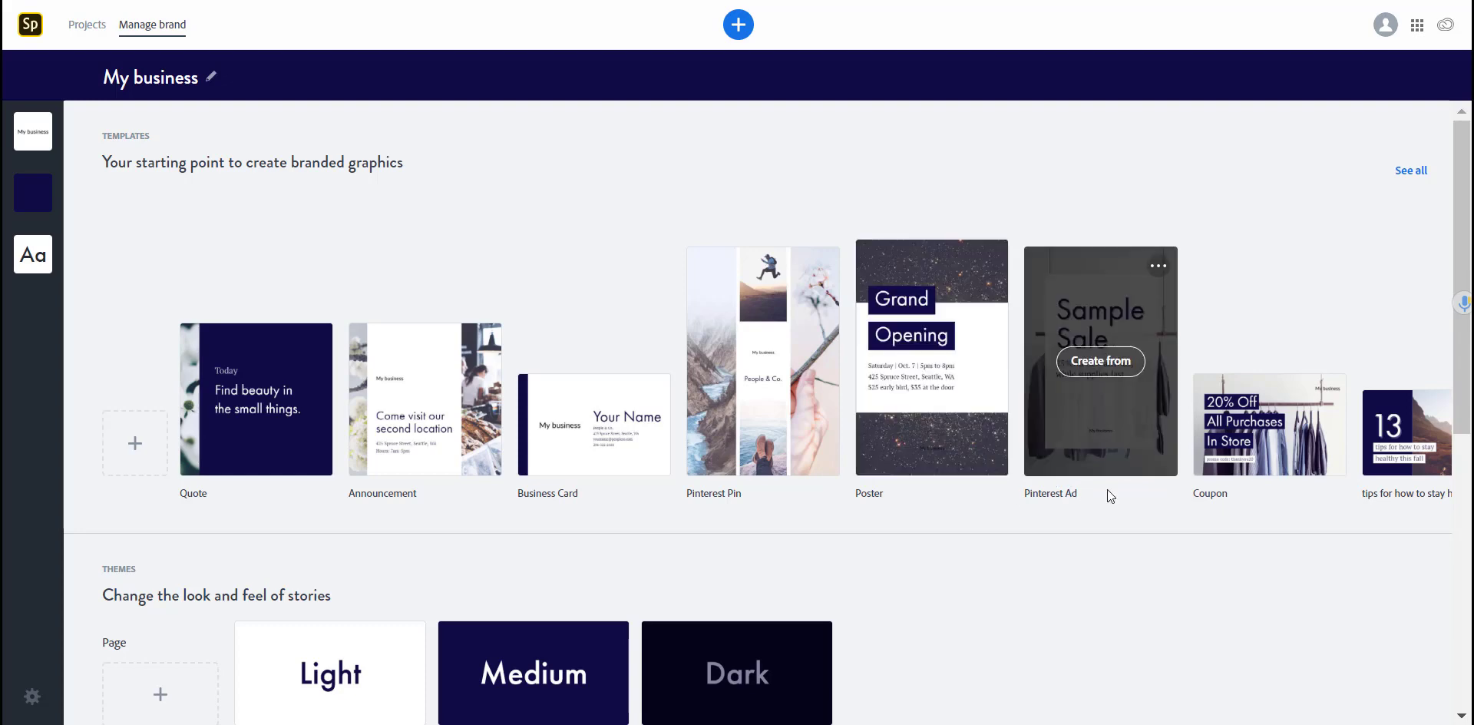
# Step: Show all branded Post Templates and scroll through the gallery
pyautogui.click(1410, 171)
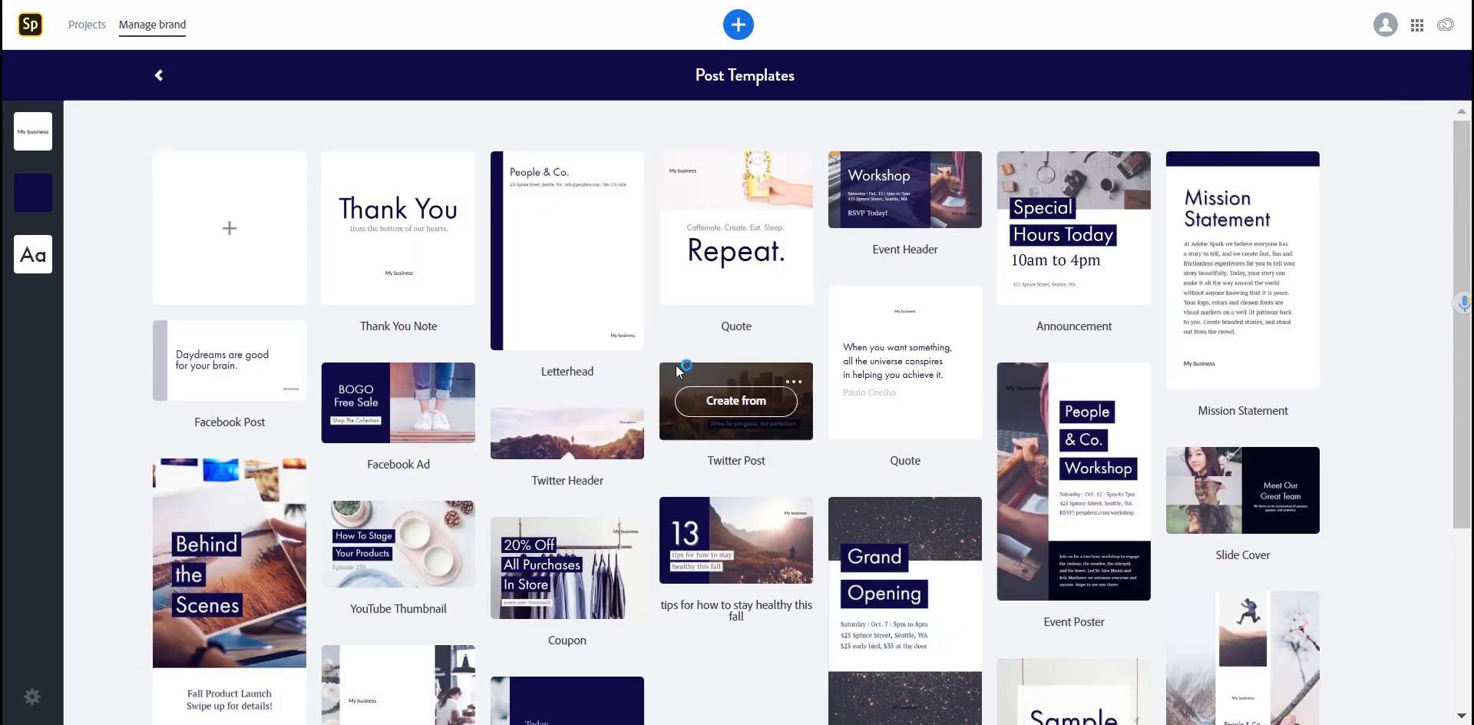
pyautogui.scroll(-3, 675, 372)
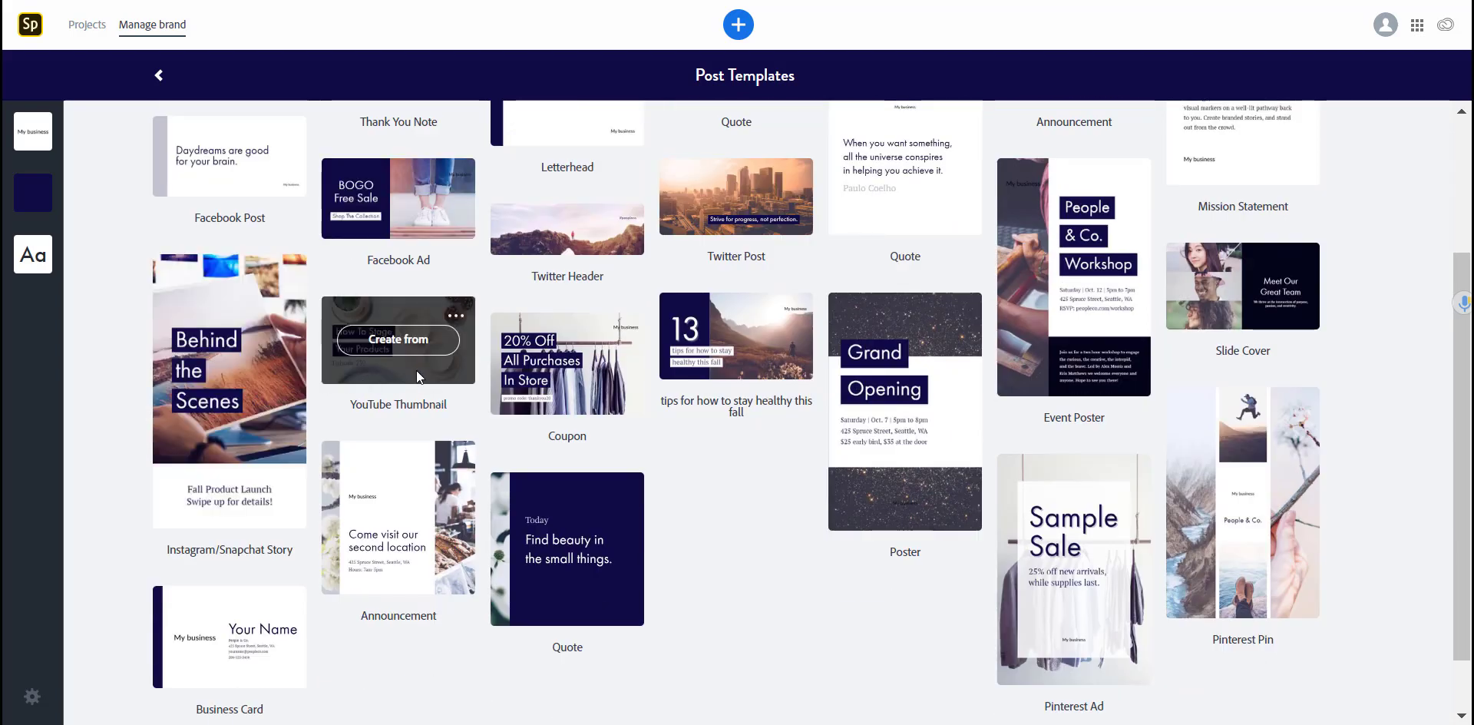
pyautogui.scroll(-1, 754, 519)
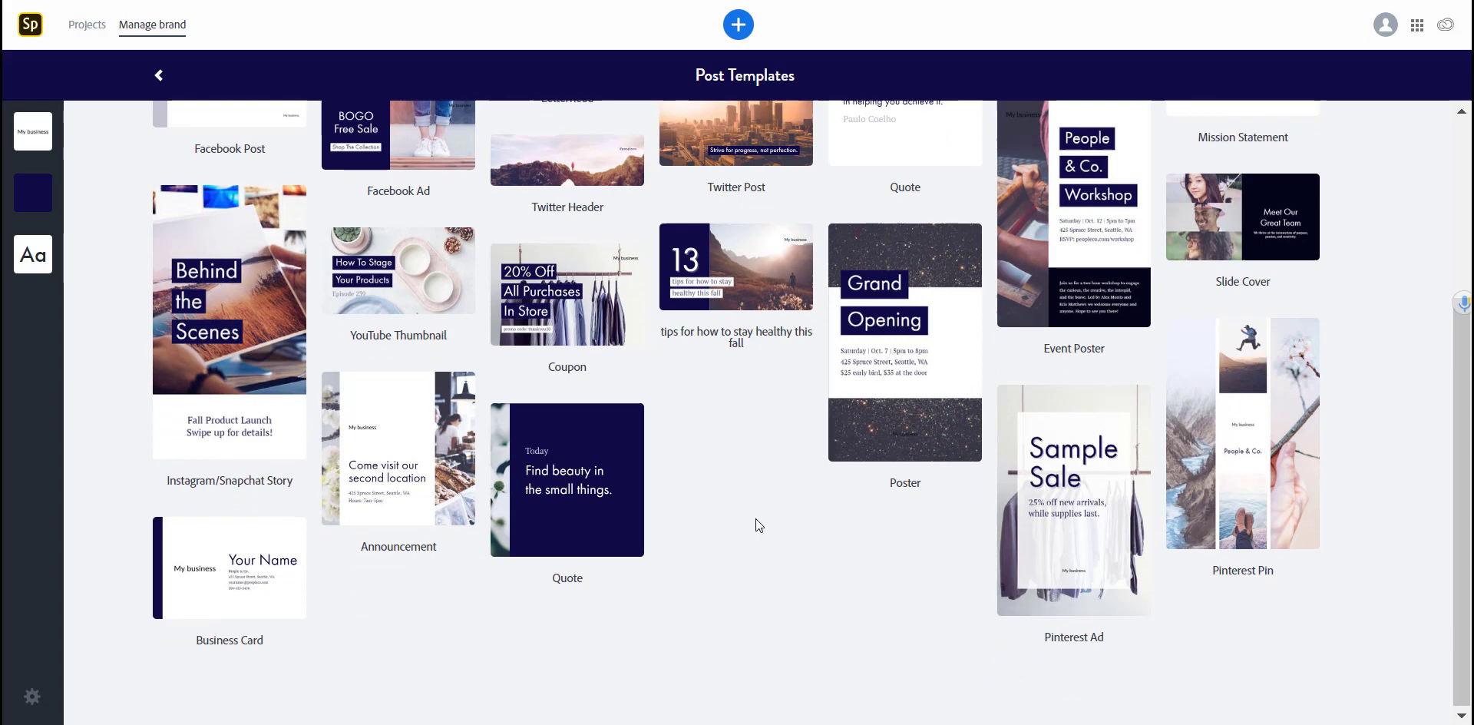
pyautogui.scroll(4, 755, 518)
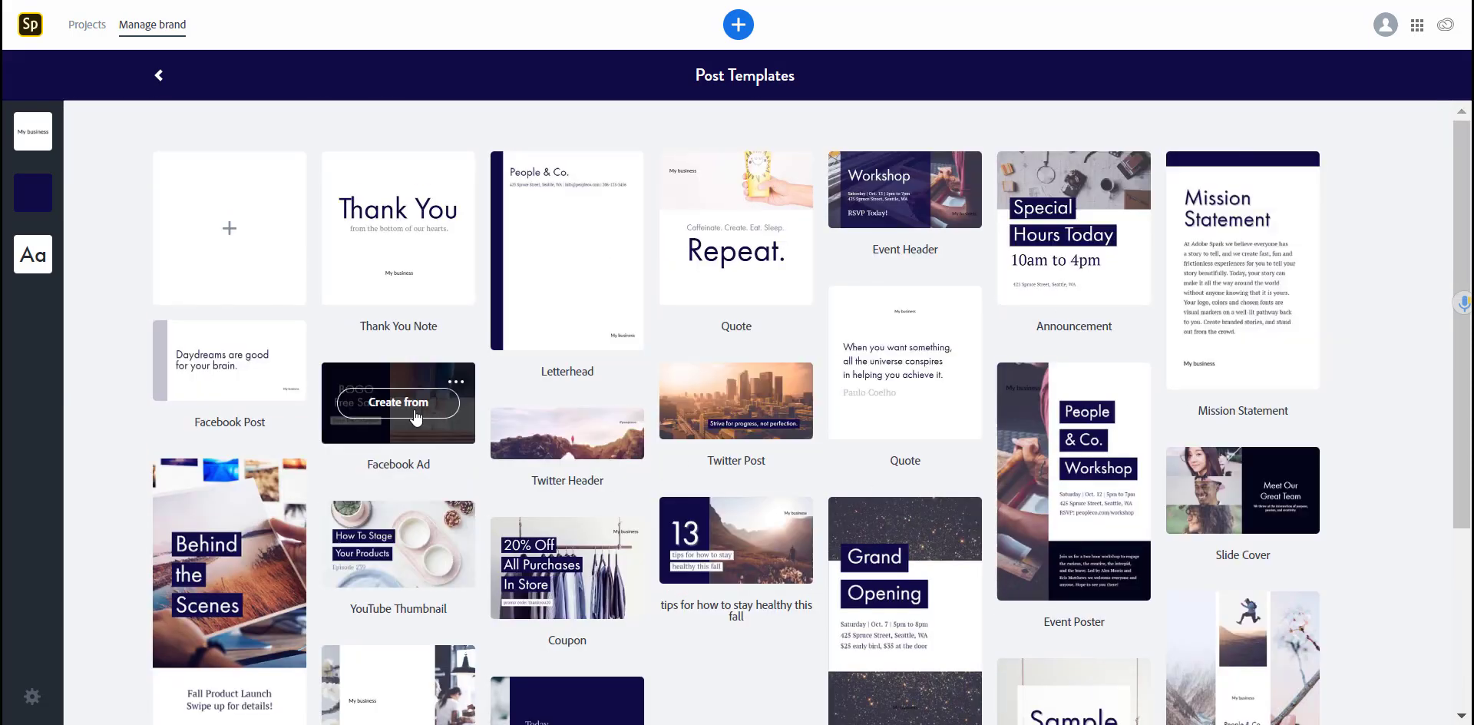
# Step: Create a new post from the branded Facebook Ad template
pyautogui.click(416, 416)
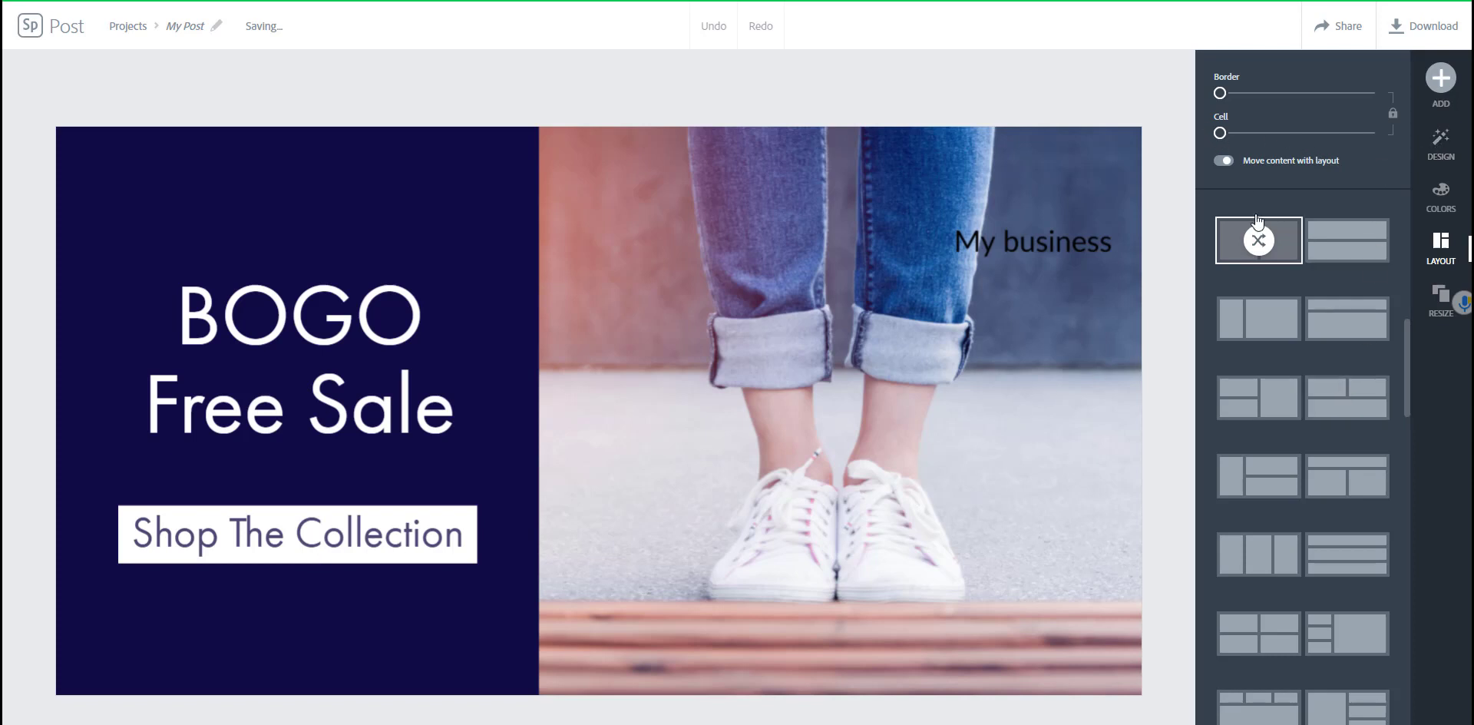
# Step: Apply a layout with BOGO Free Sale and My business stacked left of the jeans photo
pyautogui.click(1348, 240)
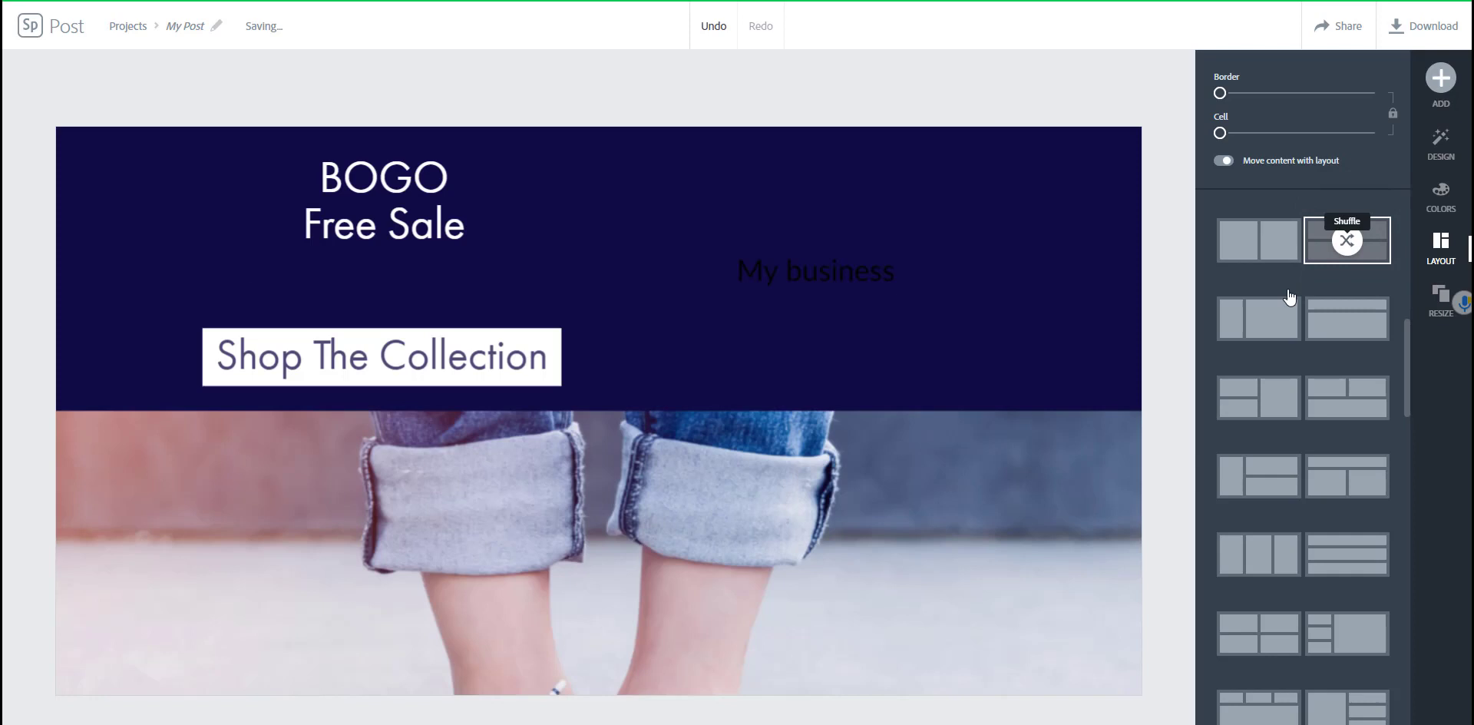
pyautogui.click(1344, 327)
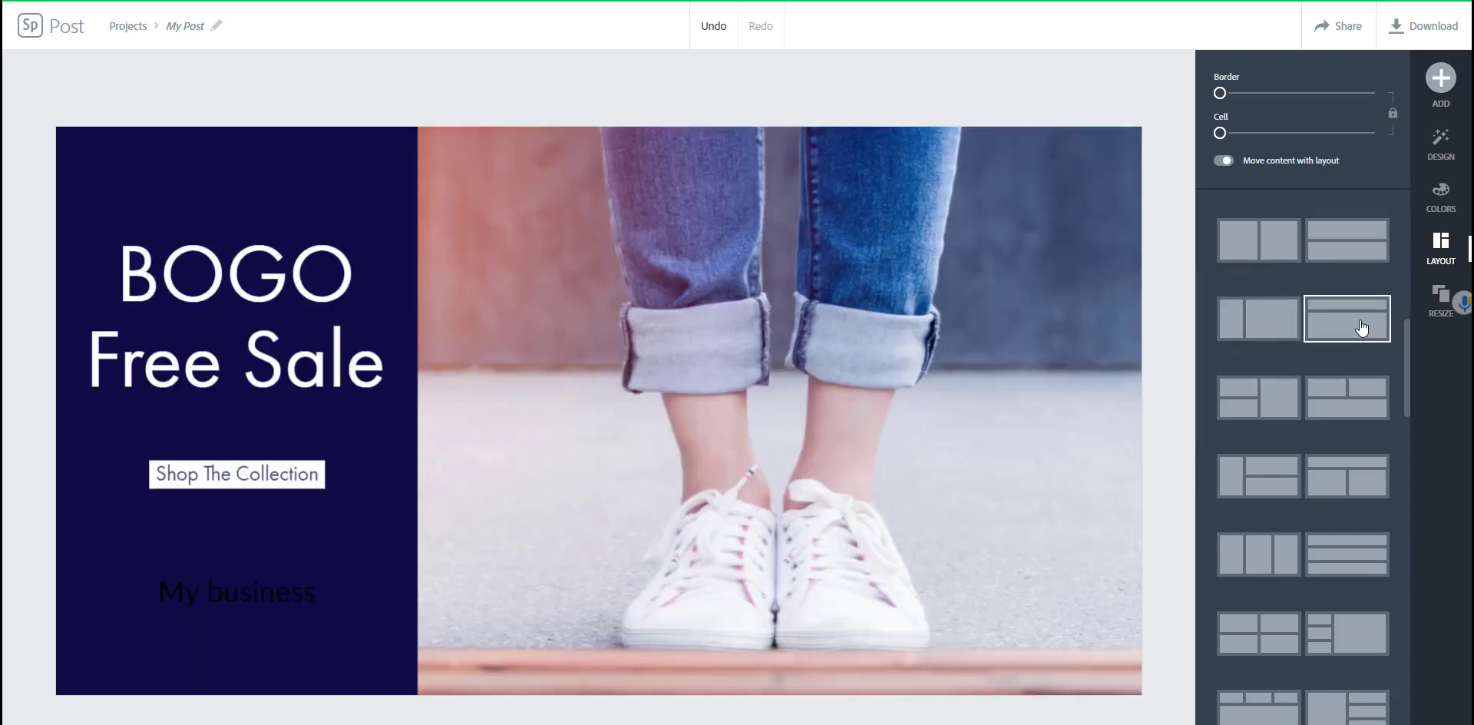
pyautogui.click(1274, 399)
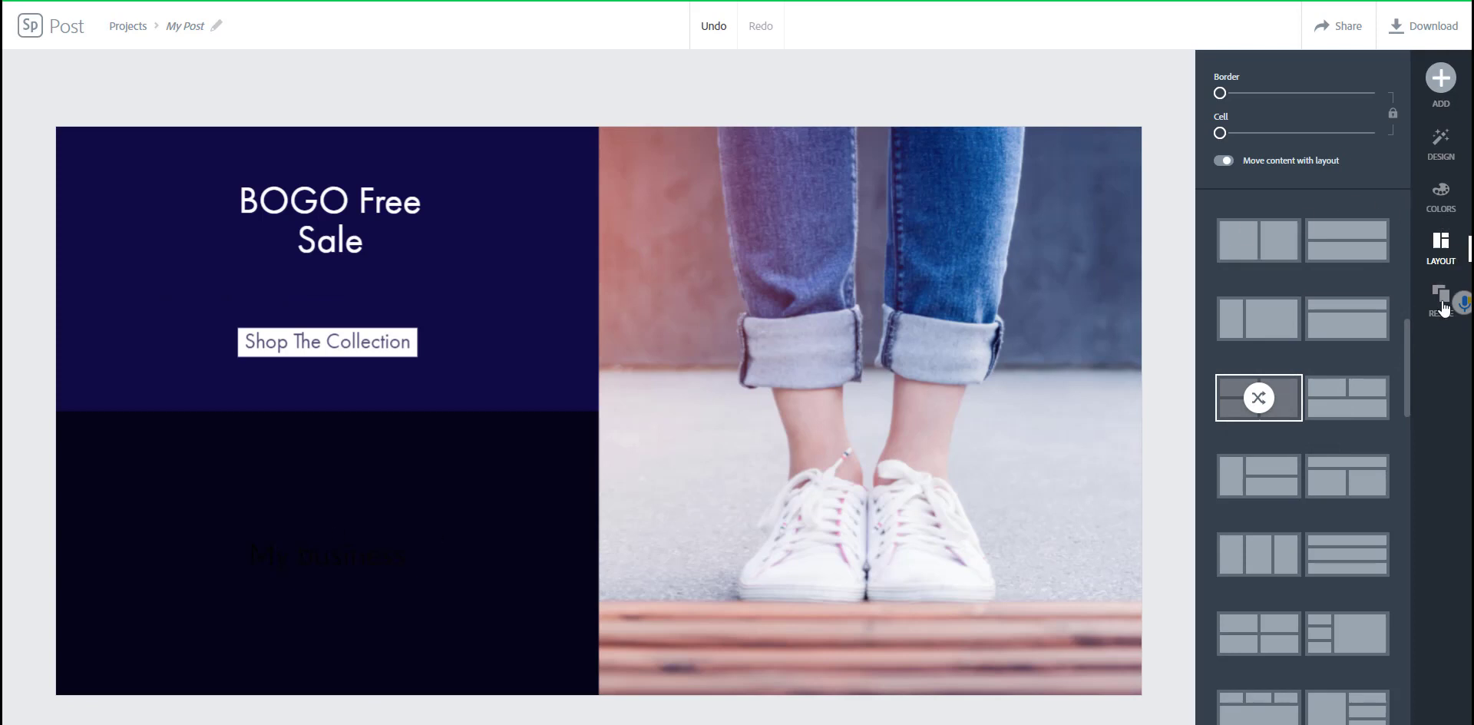
pyautogui.click(1441, 196)
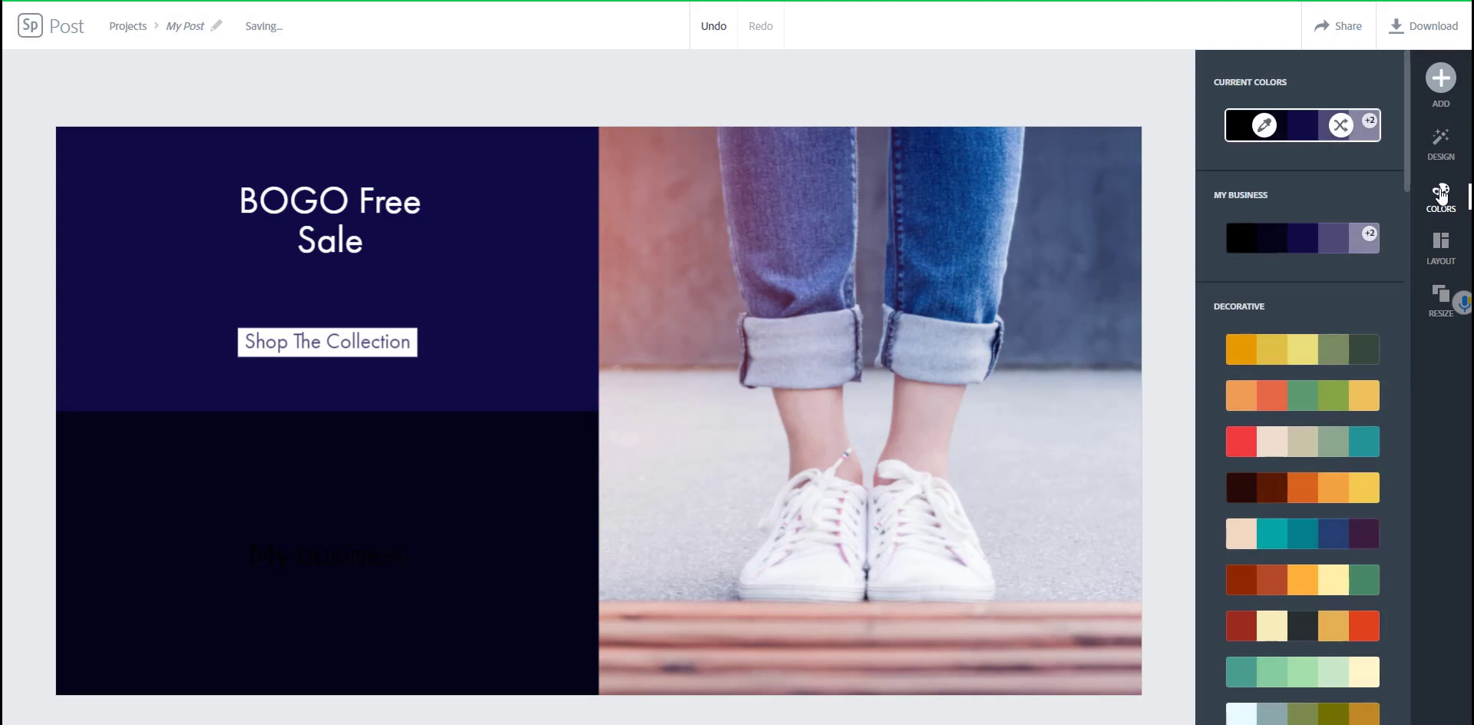
# Step: Generate the post's web link in Share, copy it, and close the dialog
pyautogui.click(1332, 28)
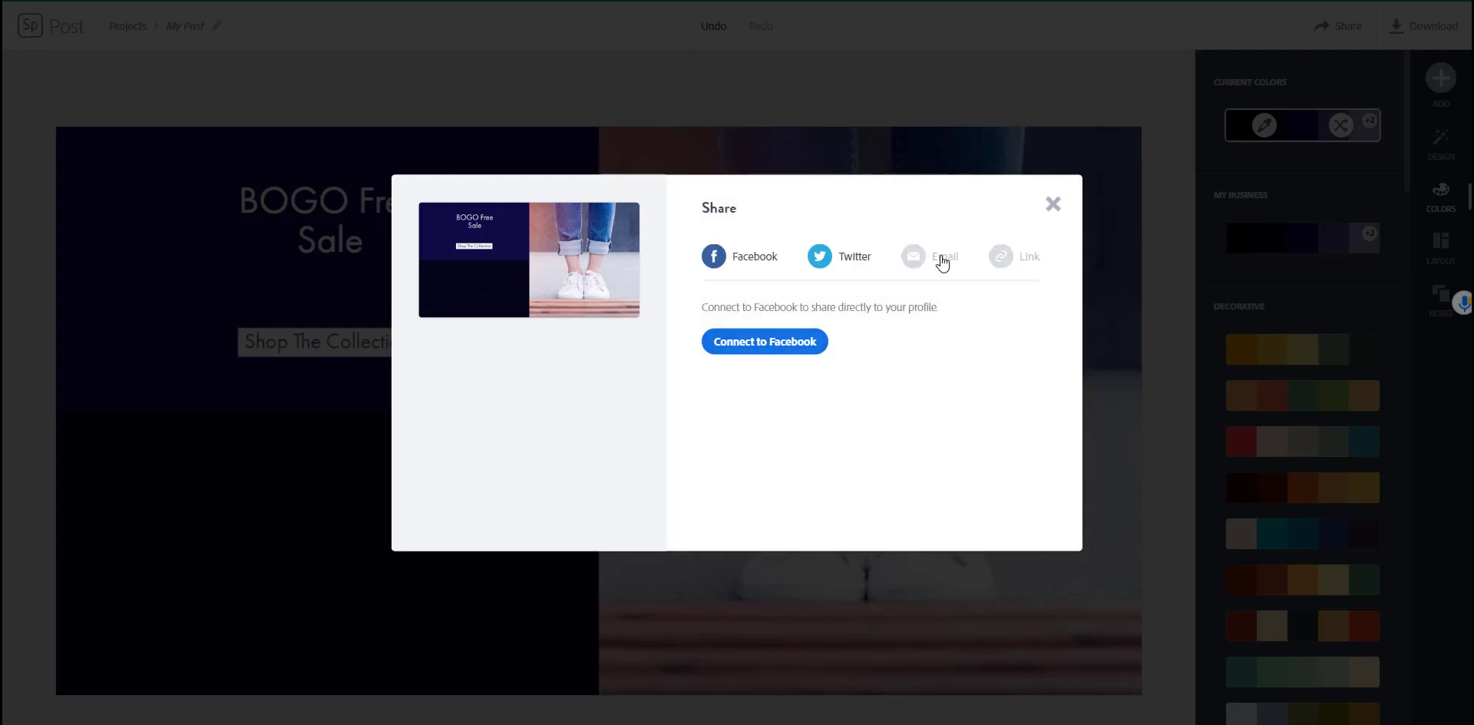
pyautogui.click(1026, 258)
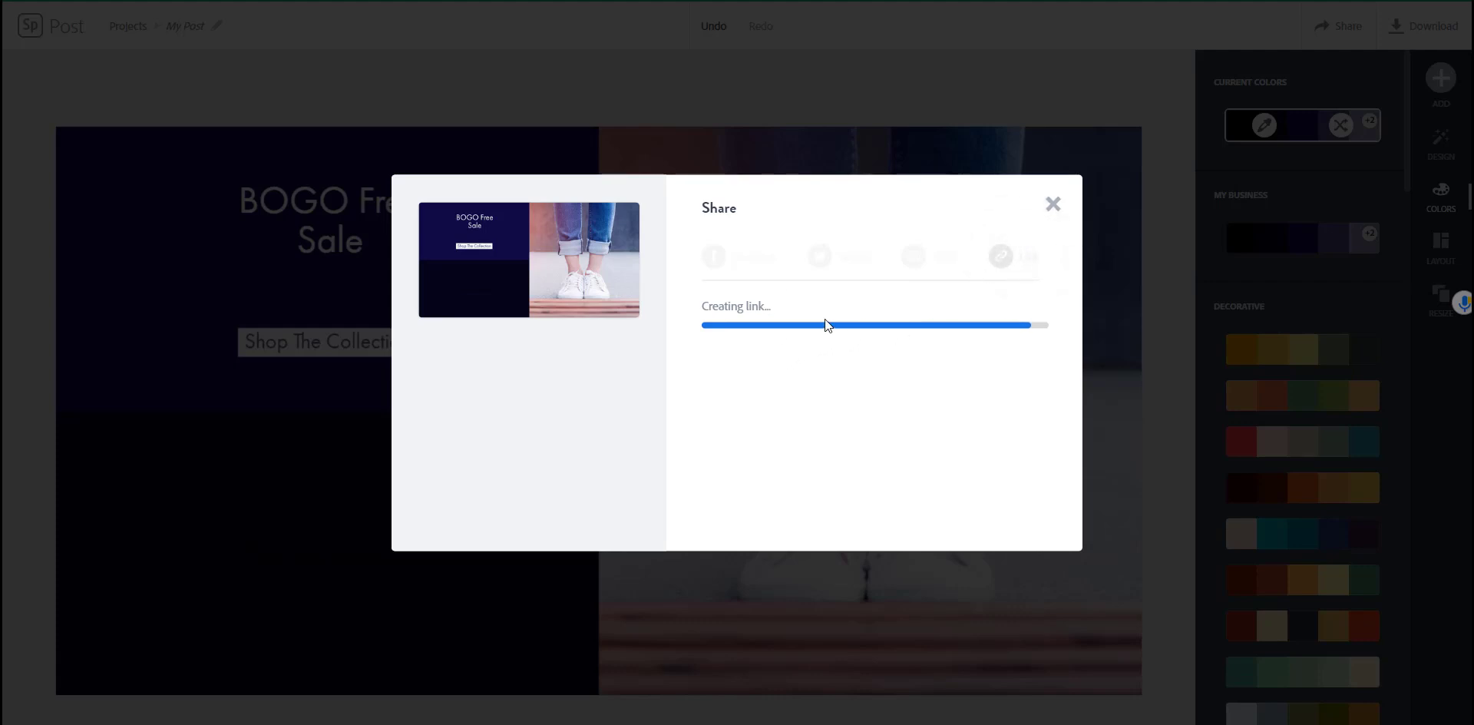
pyautogui.click(1018, 326)
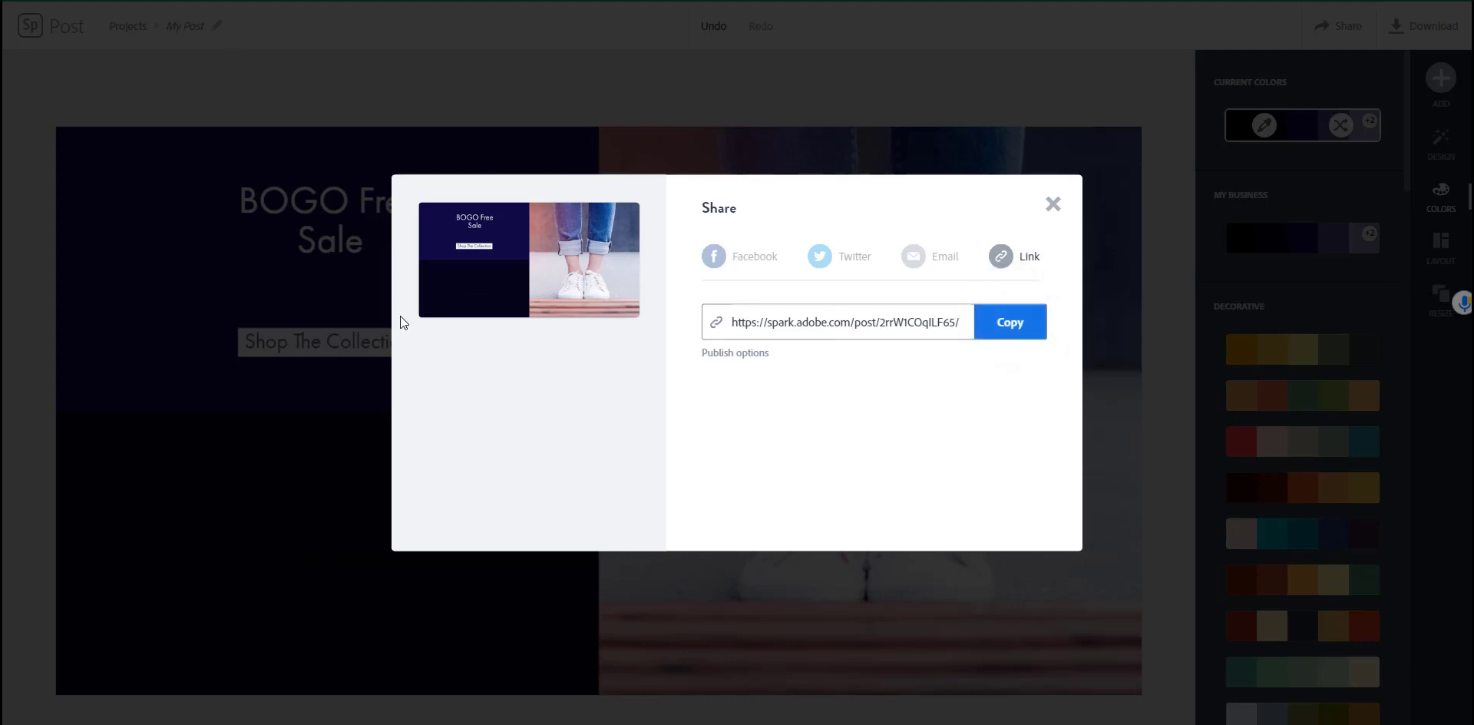
pyautogui.click(1052, 204)
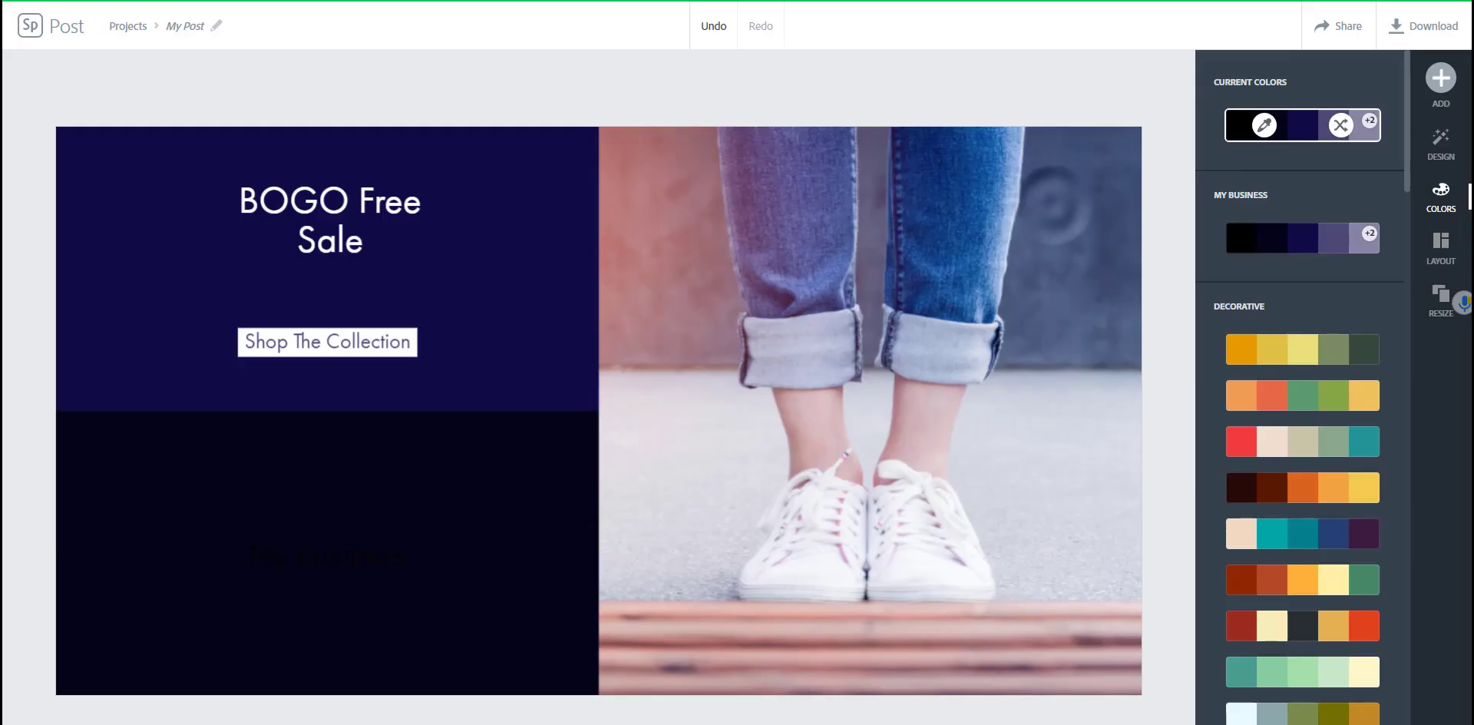
# Step: Download the post as My Post (2).jpg, then select the photo
pyautogui.click(1416, 31)
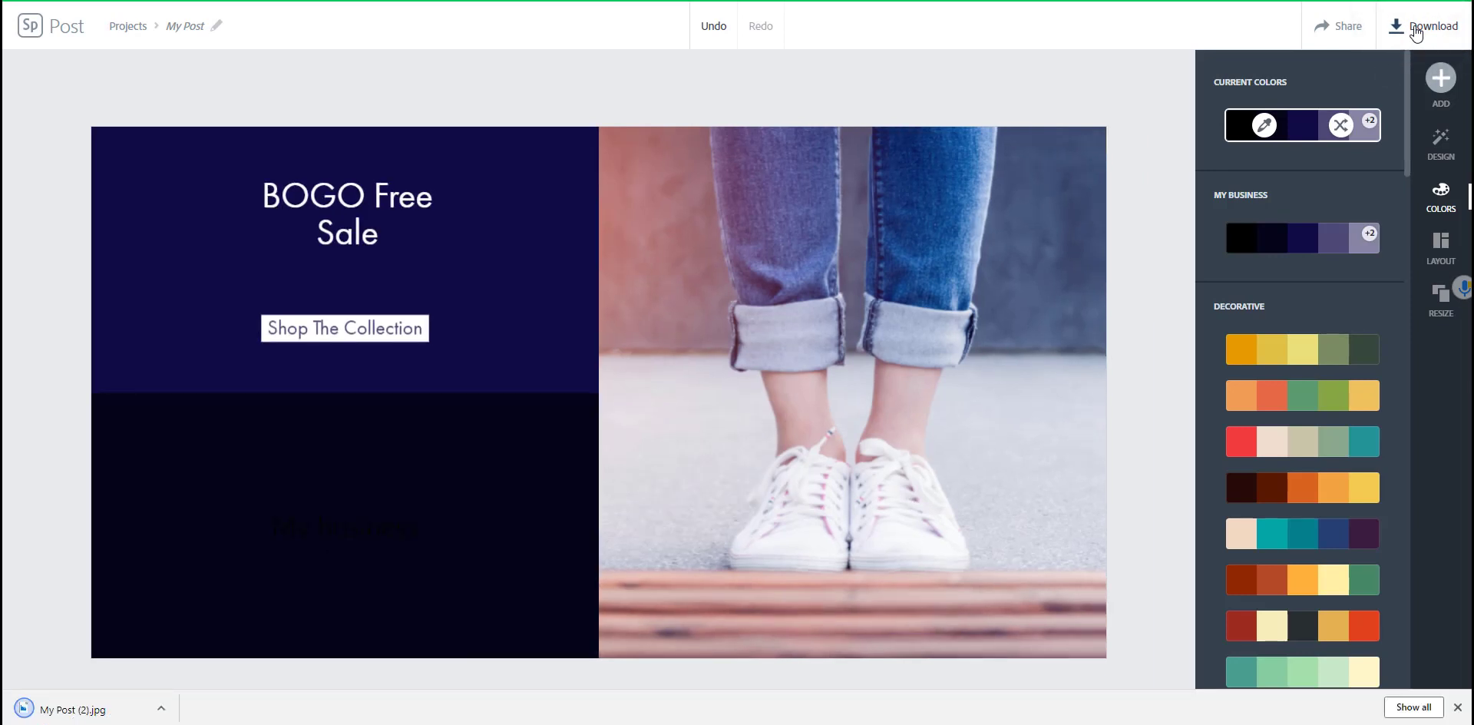
pyautogui.click(705, 355)
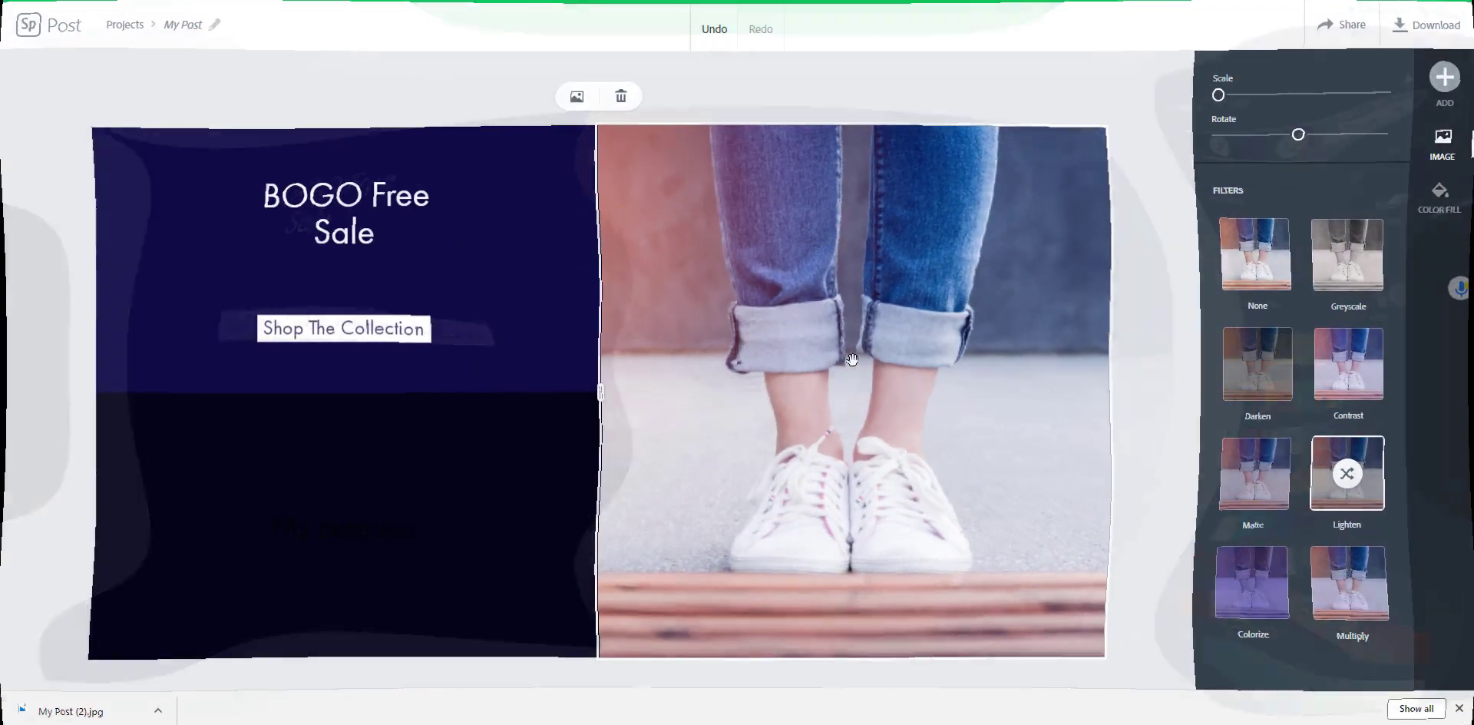
# Step: Swap the sneakers photo for a free stock belt-buckle-on-jeans photo found by searching 'jeans'
pyautogui.click(577, 97)
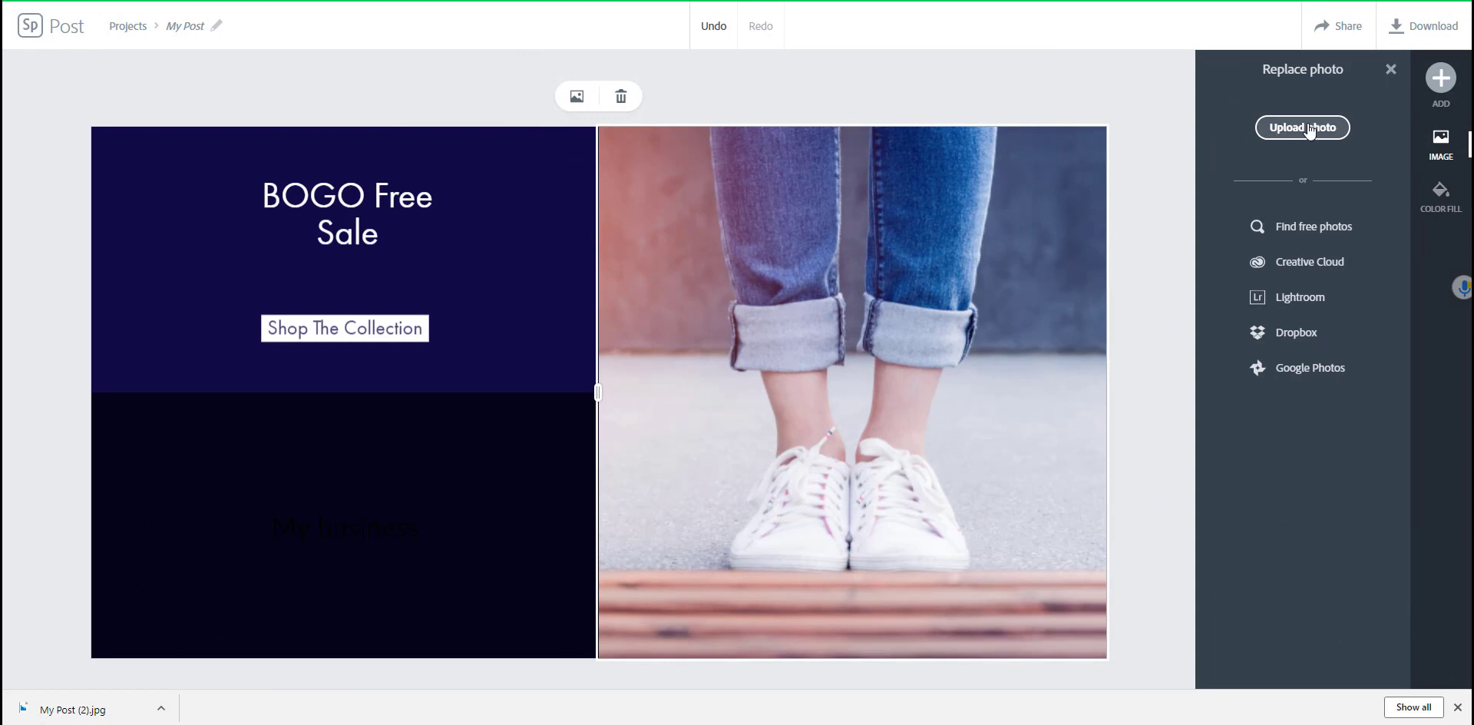
pyautogui.click(1301, 225)
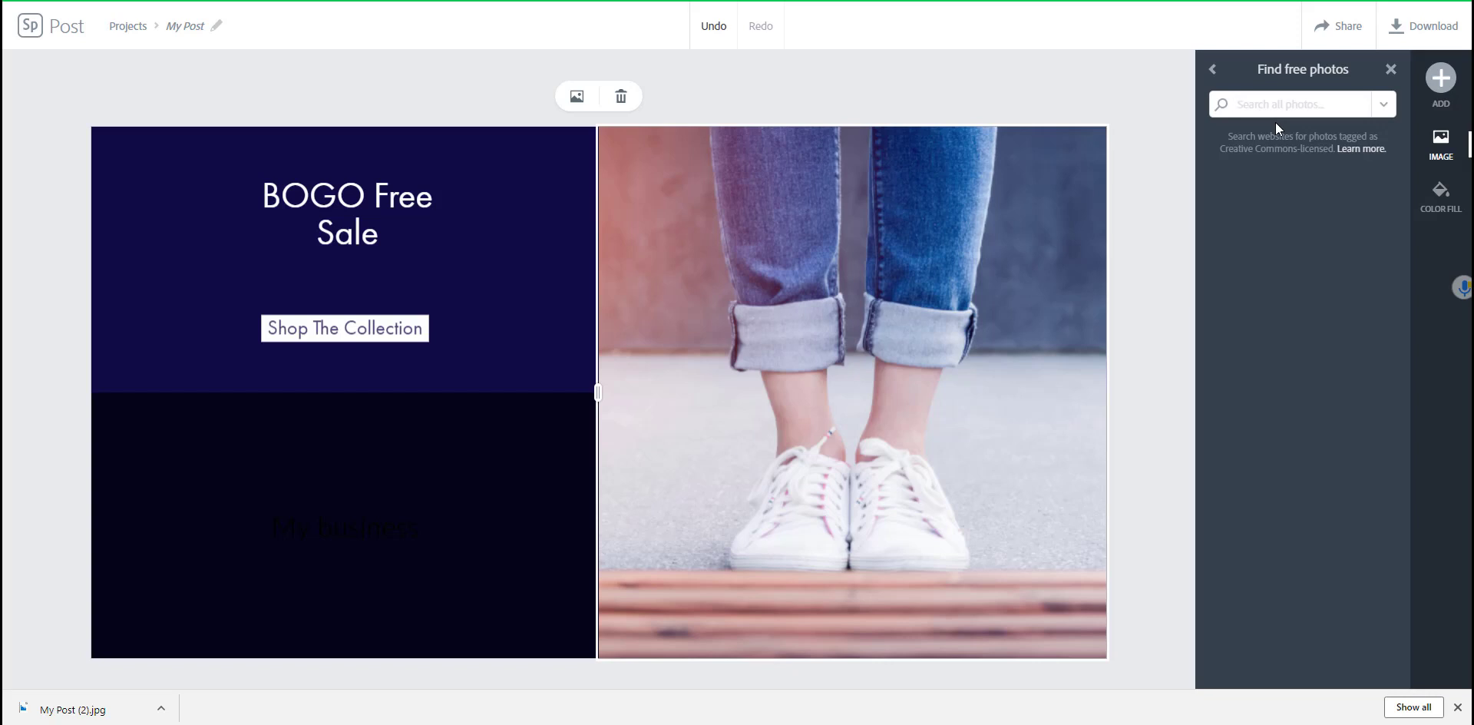
pyautogui.write('jeans')
pyautogui.press('Return')
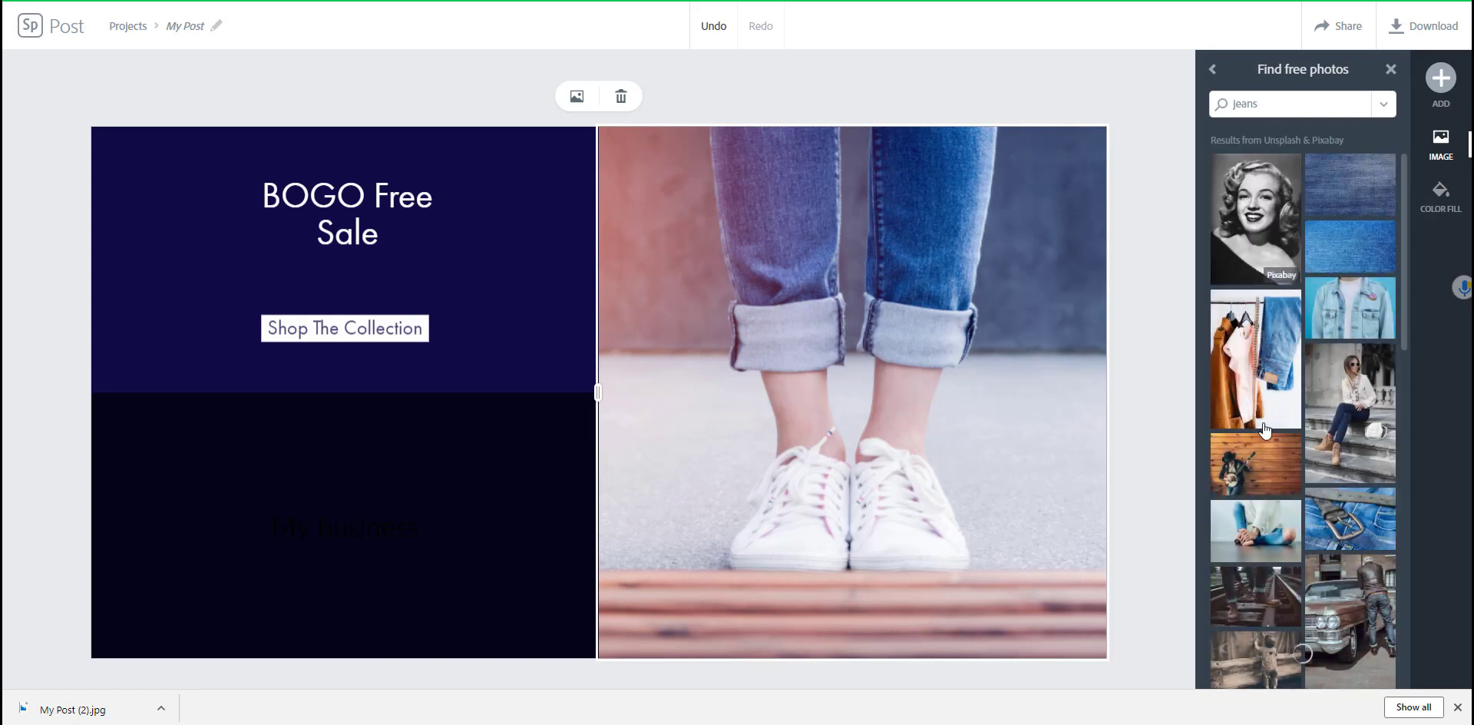
pyautogui.click(1350, 519)
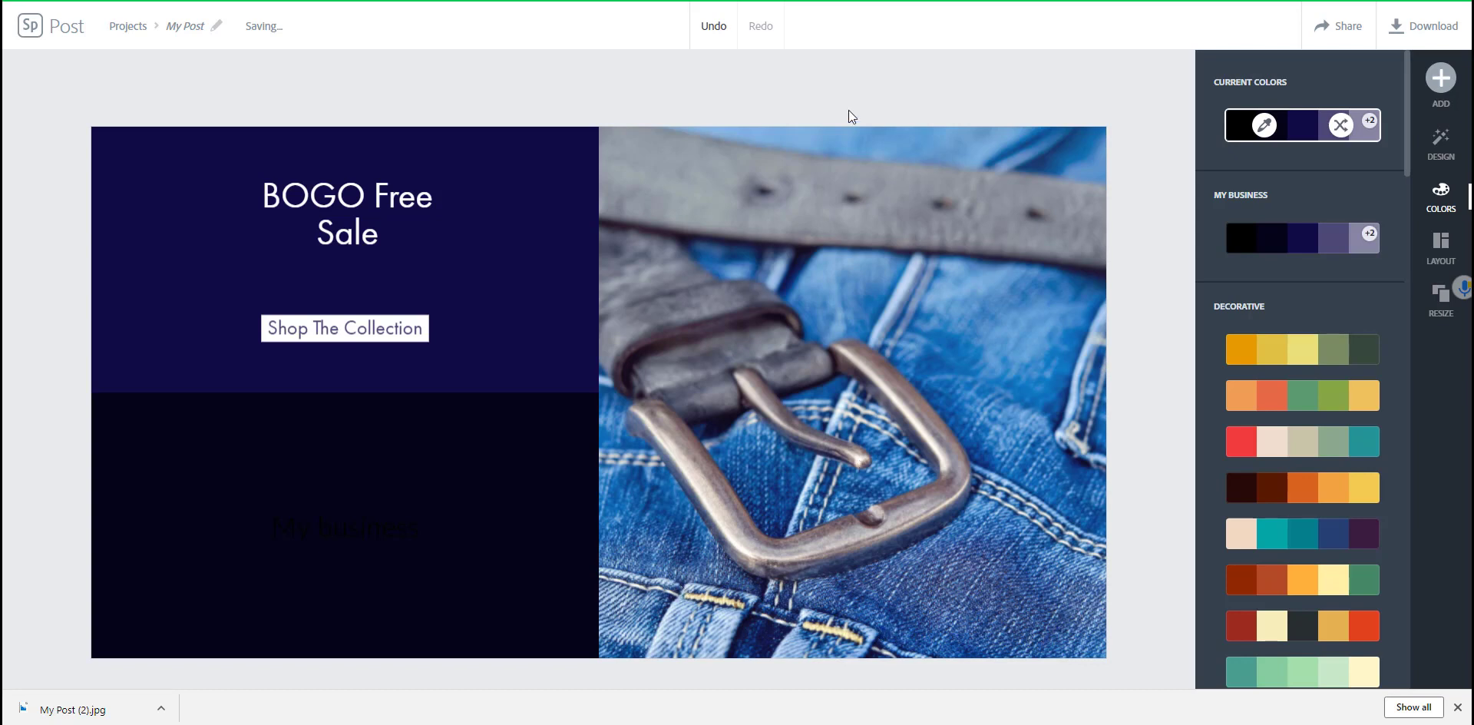
# Step: Add a 'My Jeans' text box and drag it to the centre of the denim photo
pyautogui.click(1441, 80)
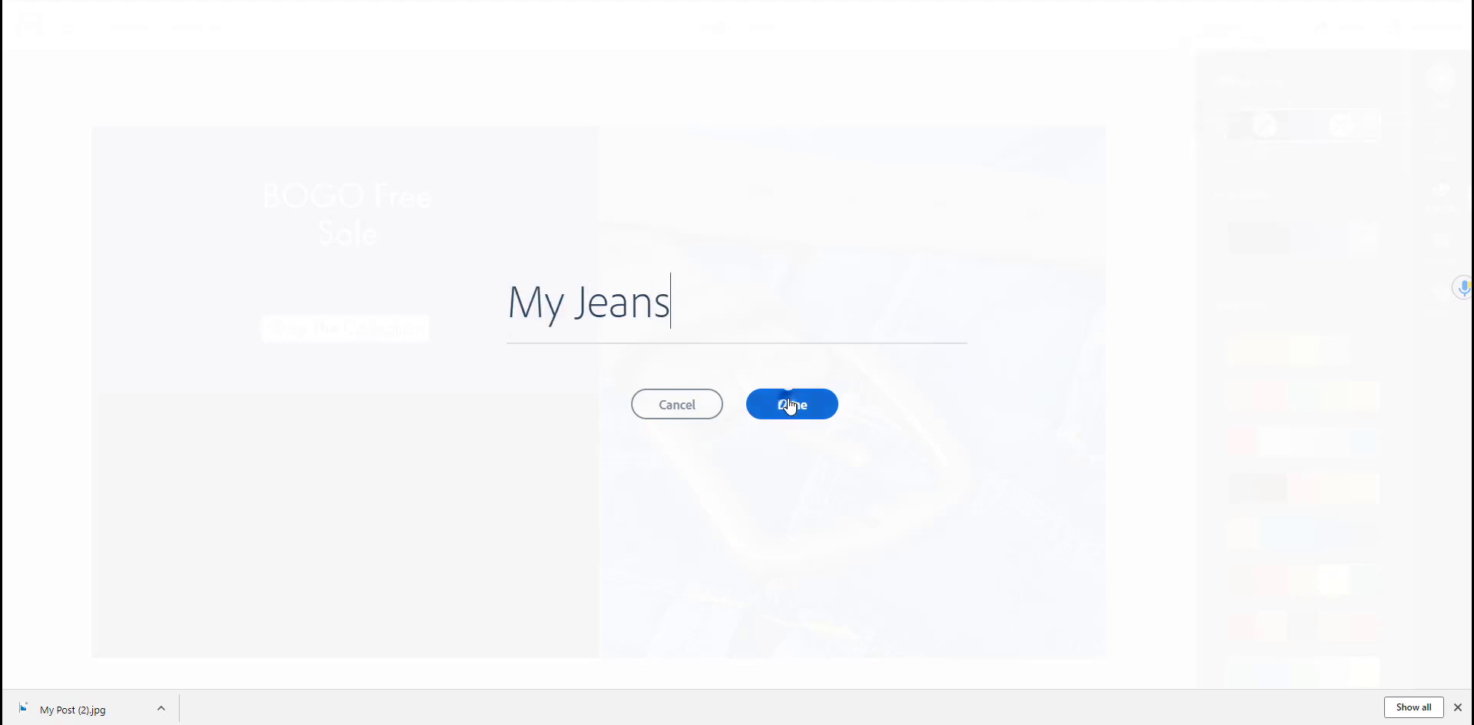
pyautogui.click(790, 404)
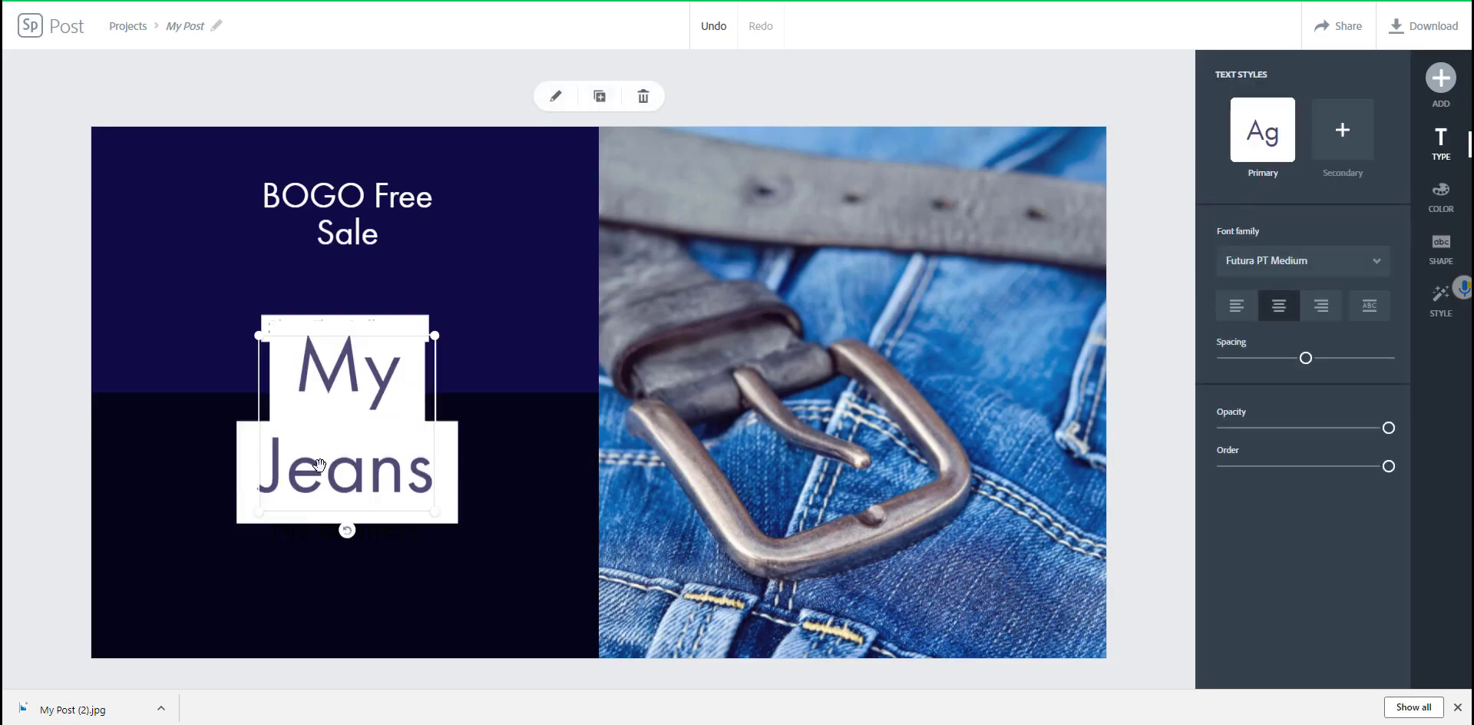
pyautogui.moveTo(544, 361); pyautogui.dragTo(949, 347)
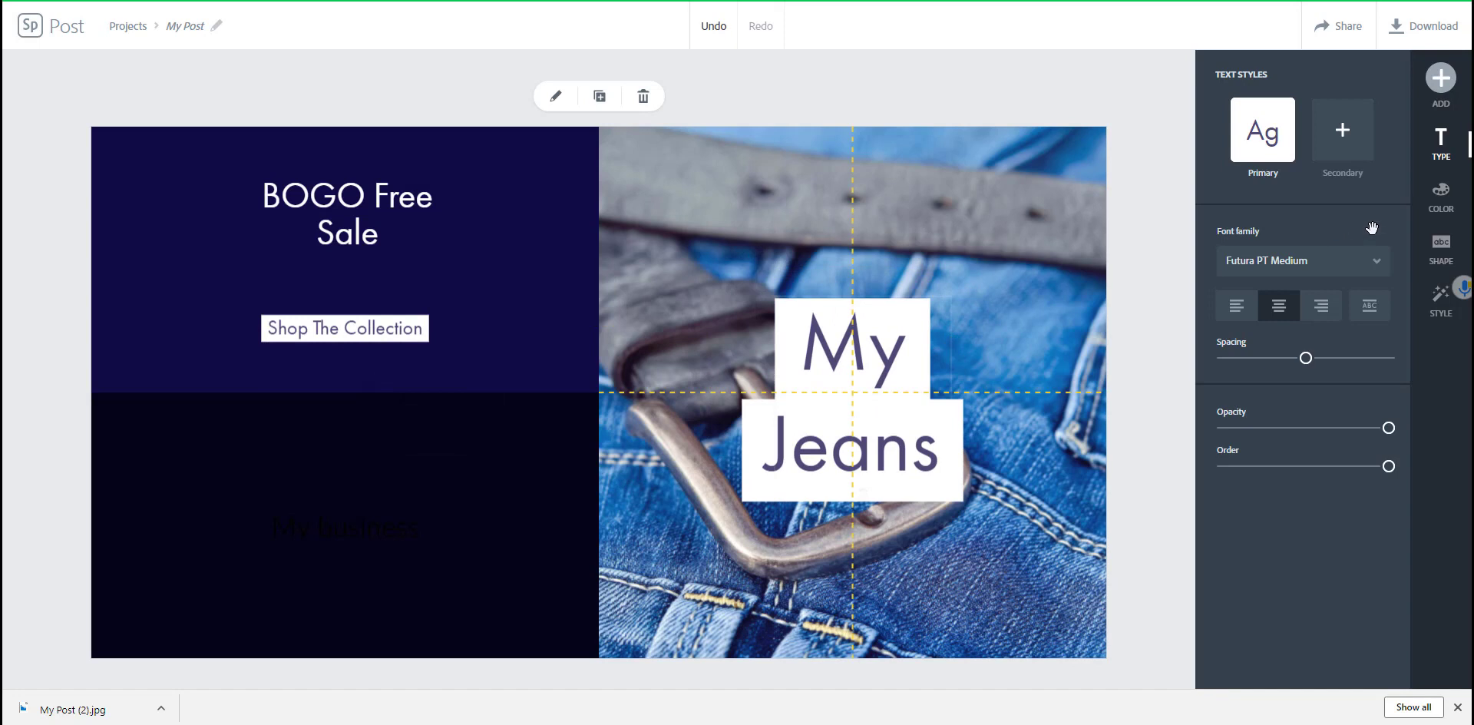
pyautogui.click(1442, 80)
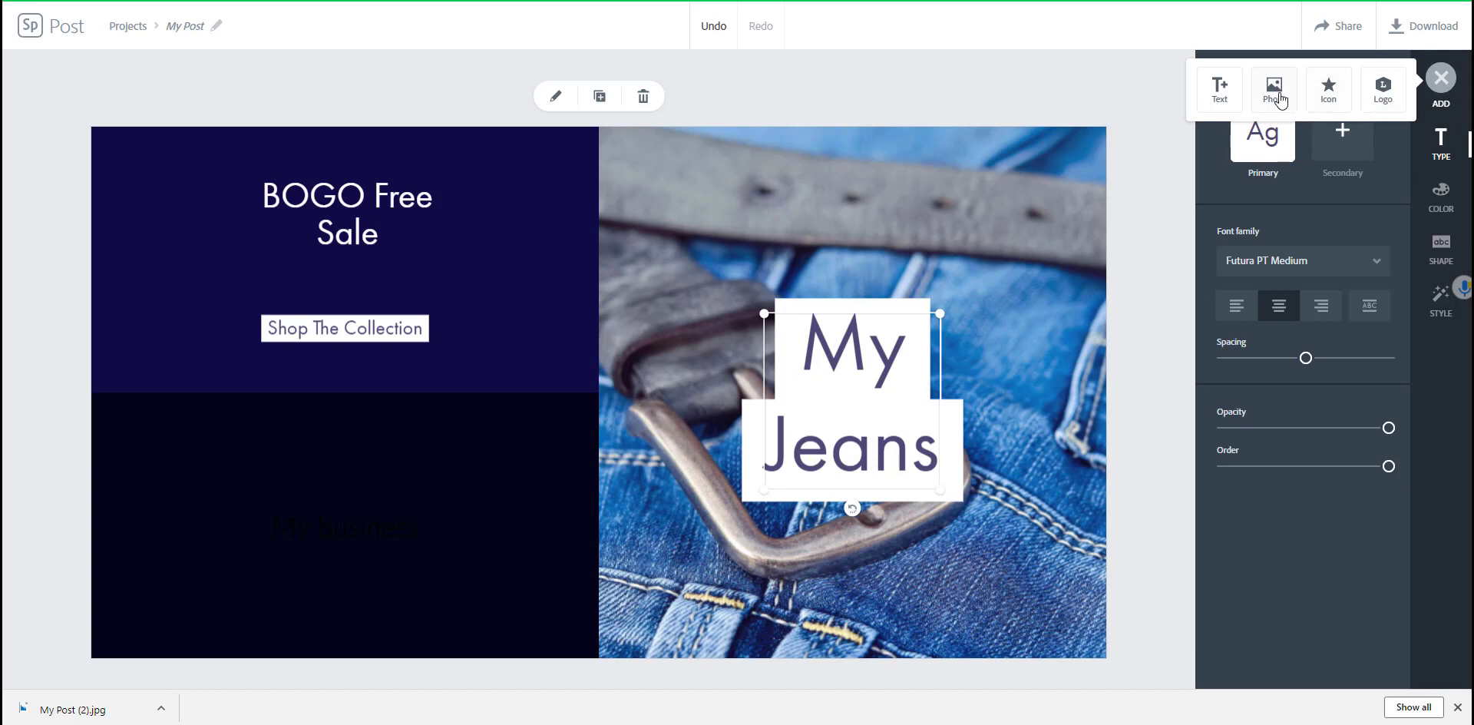
# Step: Search the icons for 'man' and insert the standing man icon into the post
pyautogui.click(1320, 95)
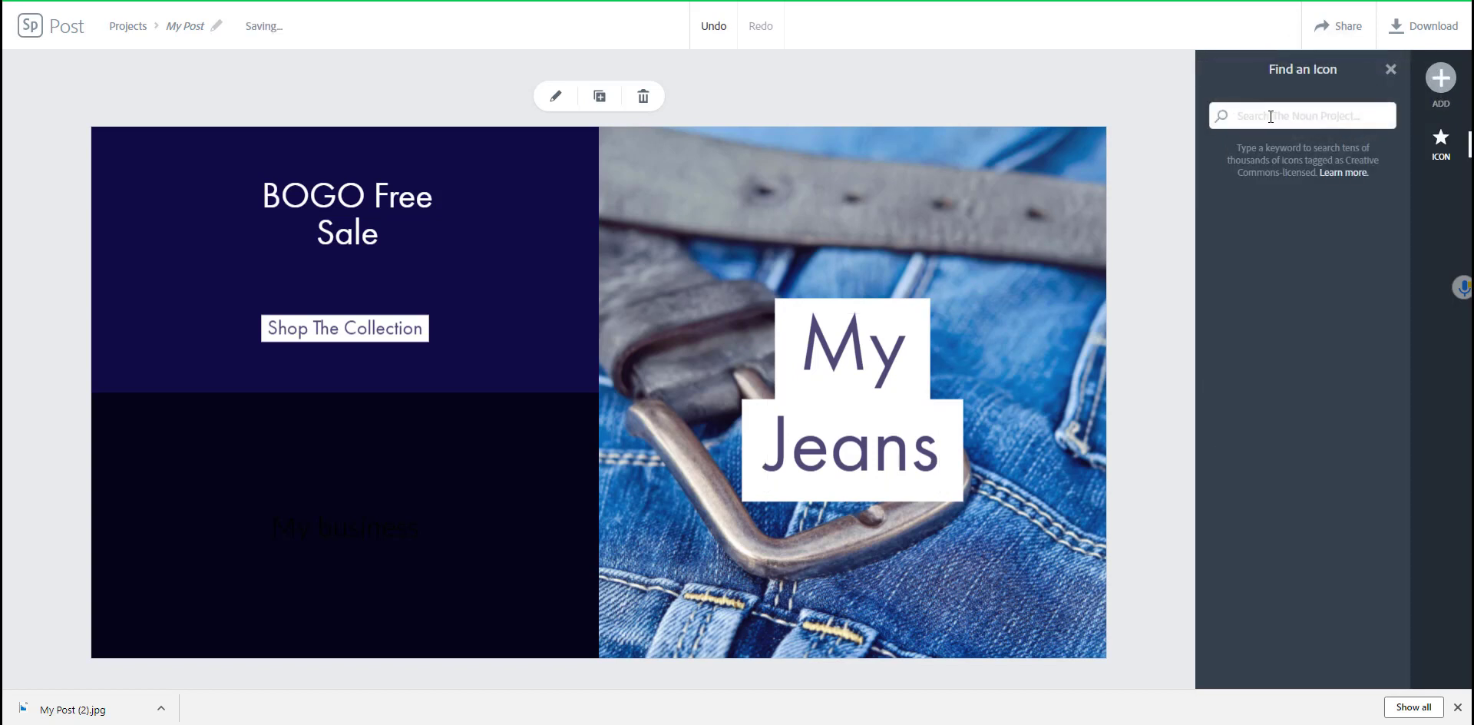
pyautogui.write('man')
pyautogui.press('Return')
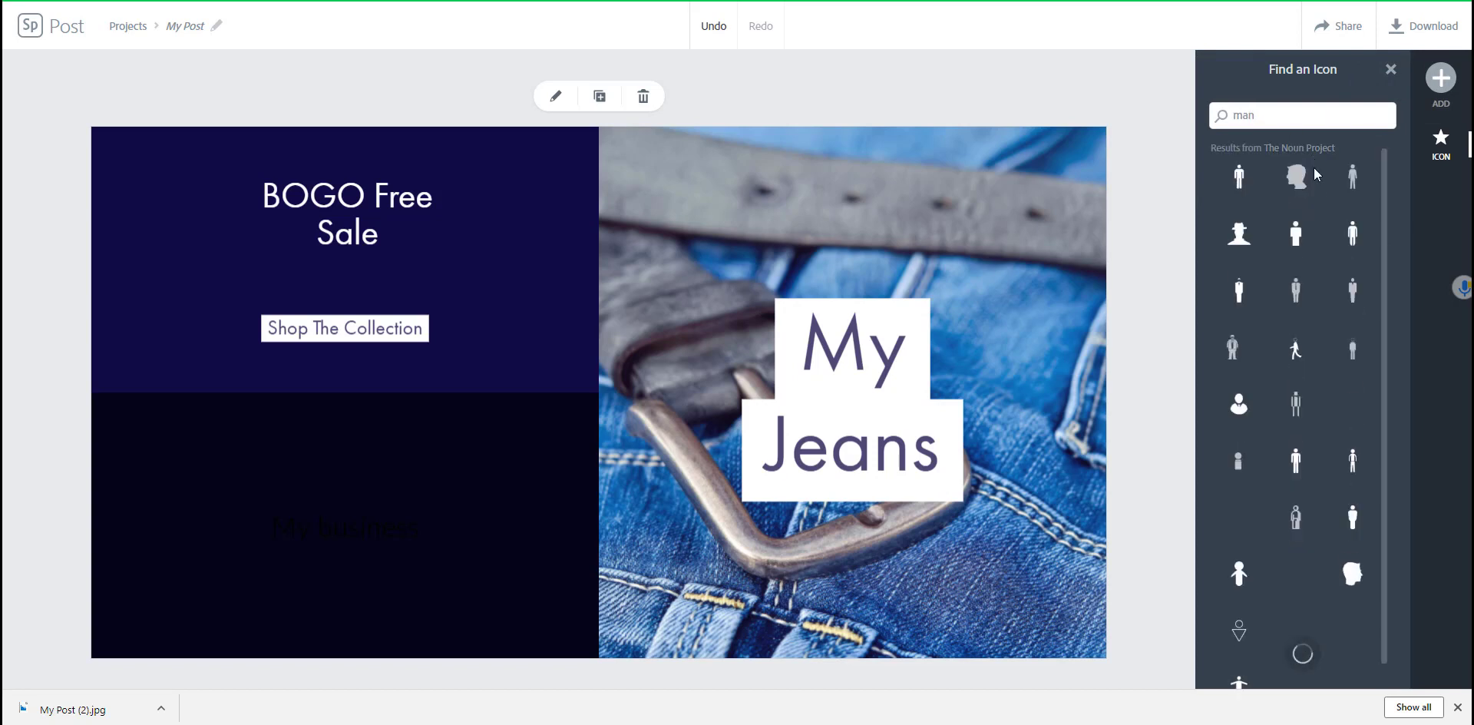
pyautogui.click(1296, 233)
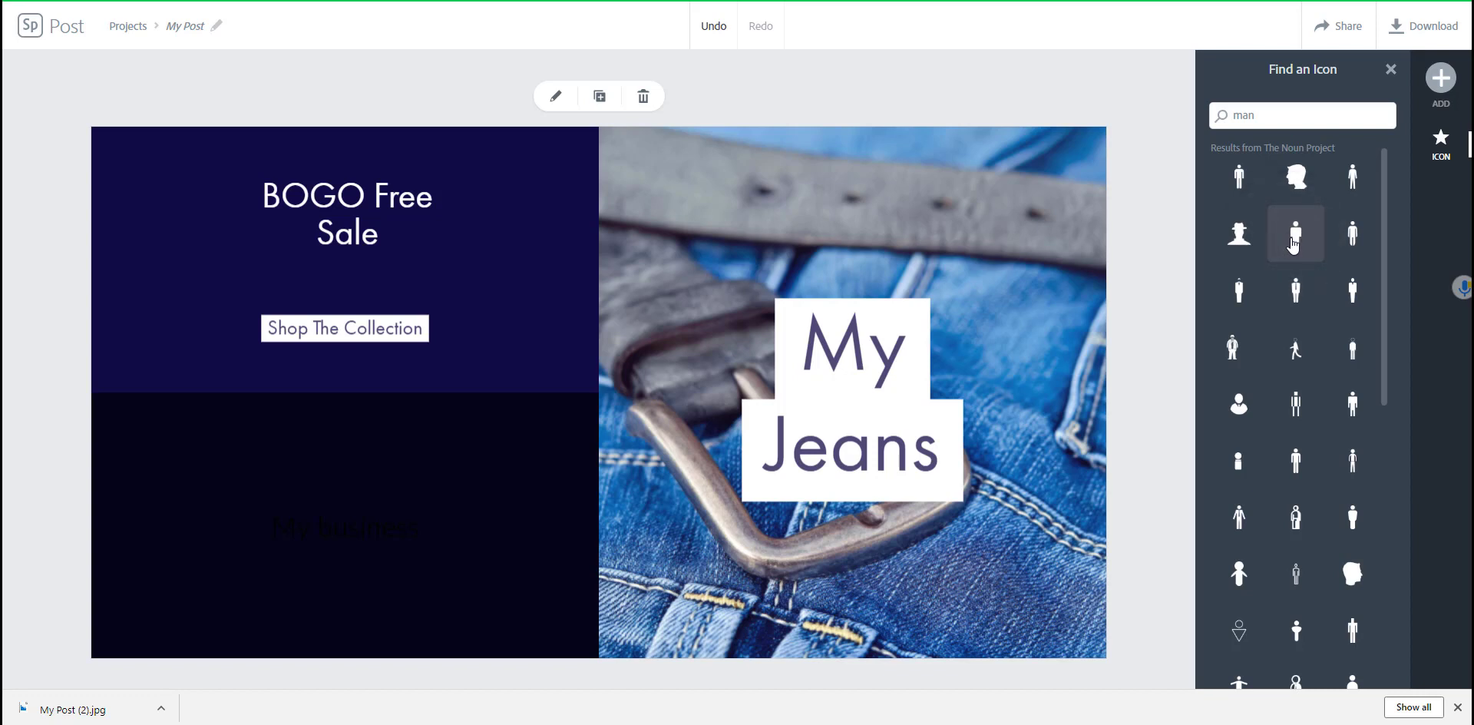
pyautogui.click(1294, 243)
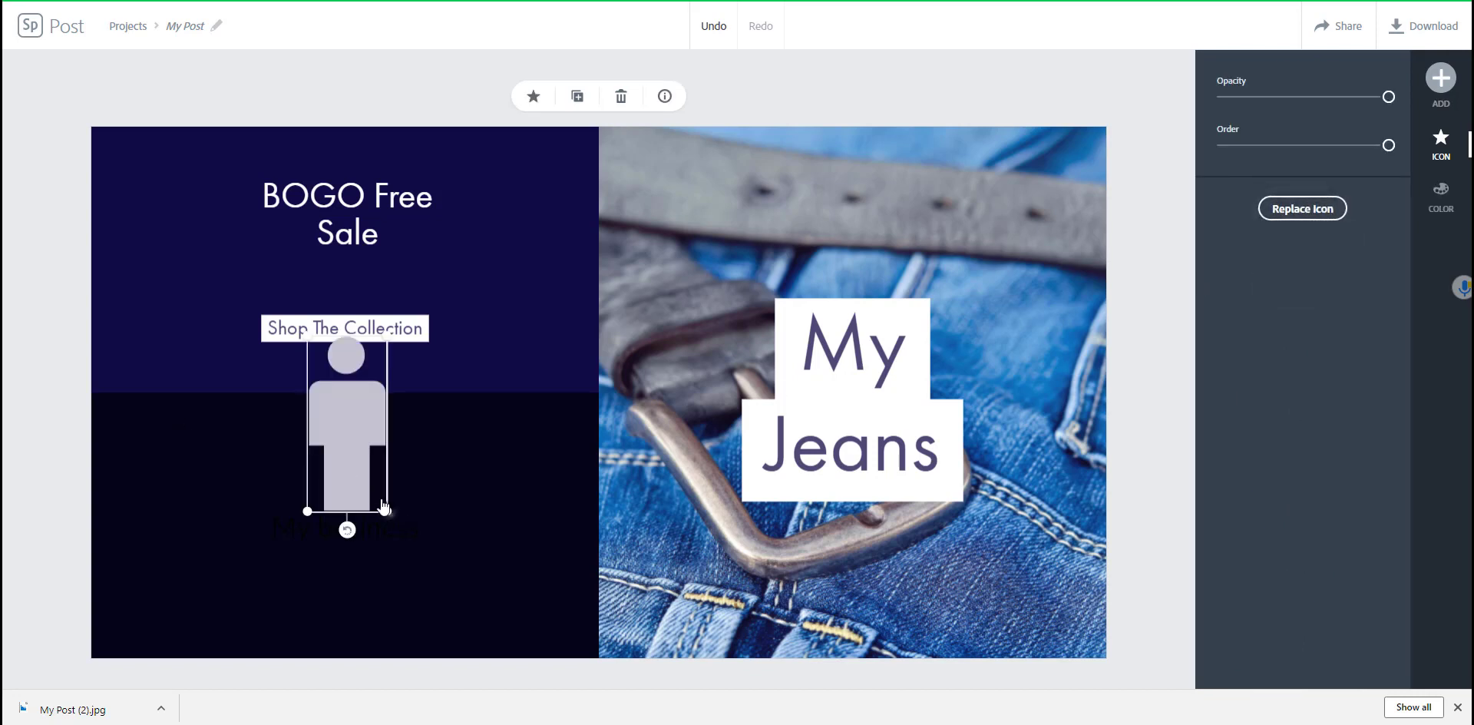
# Step: Resize the man icon to a small size and place it above the 'My Jeans' text
pyautogui.moveTo(387, 511); pyautogui.dragTo(377, 488)
pyautogui.moveTo(355, 439); pyautogui.dragTo(314, 346)
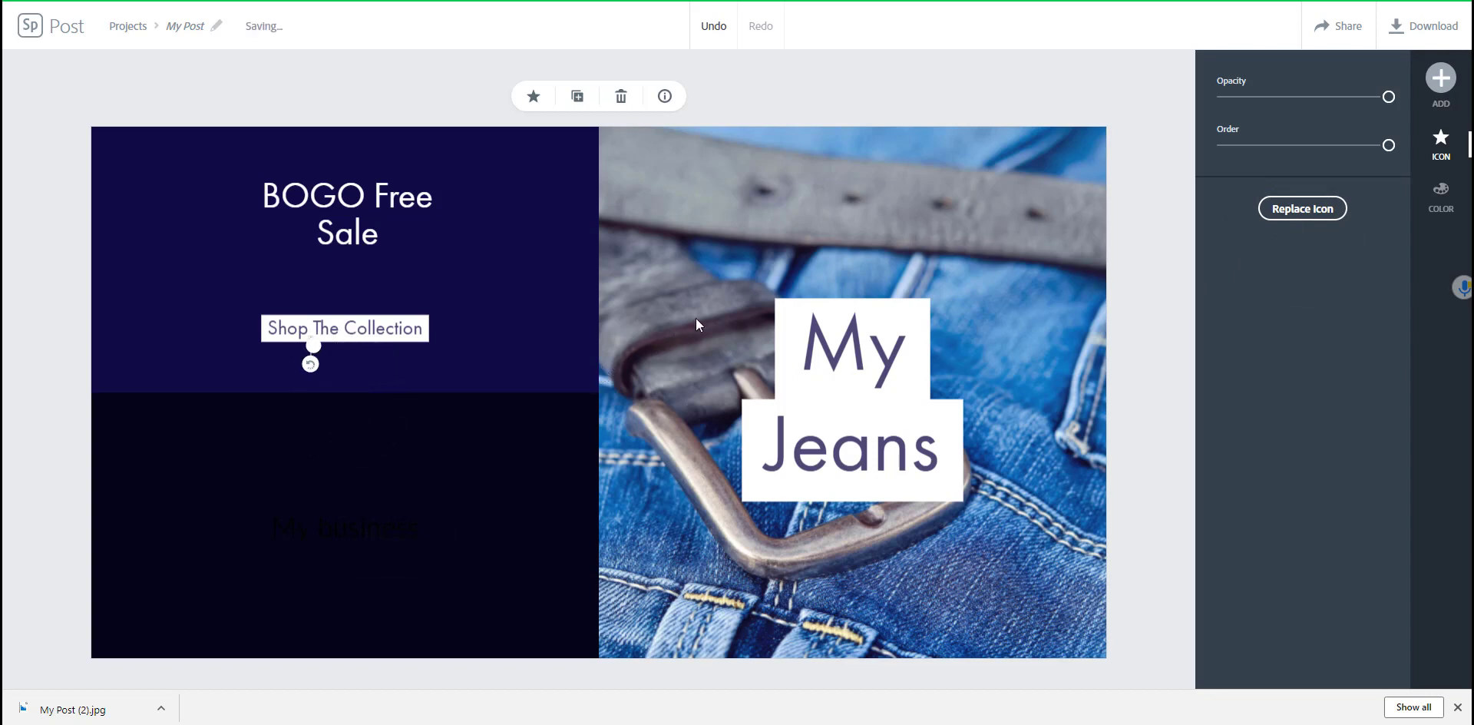
pyautogui.moveTo(307, 352); pyautogui.dragTo(846, 235)
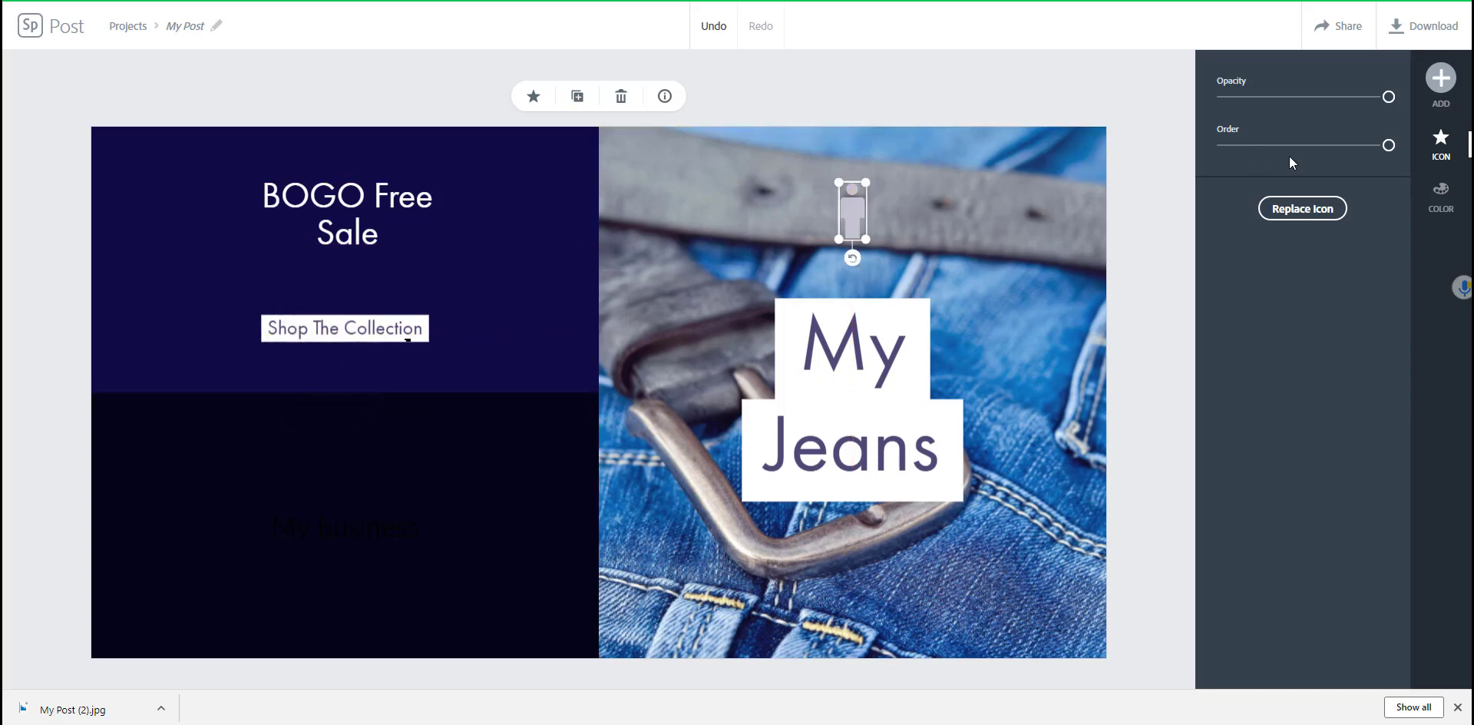
# Step: Bring up the Logo options from the Add menu
pyautogui.click(1441, 78)
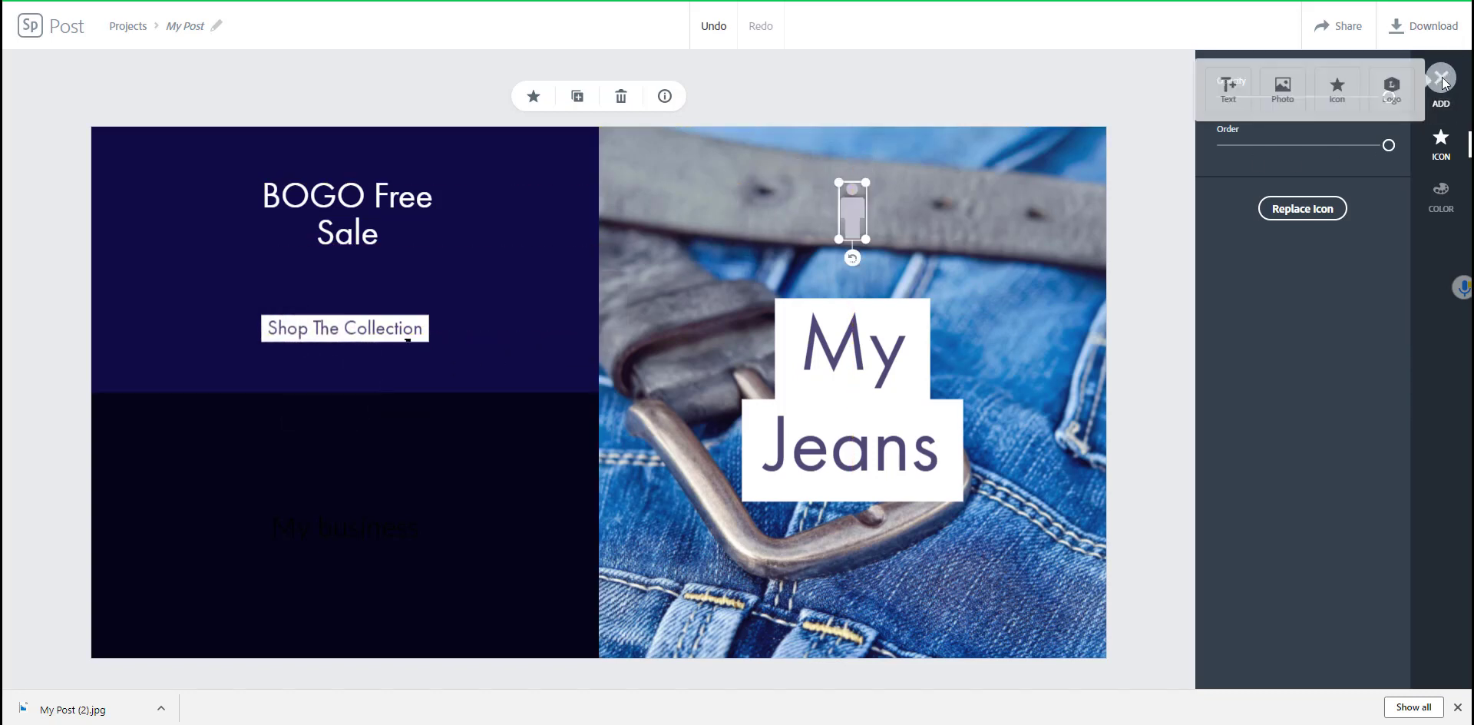
pyautogui.click(1382, 95)
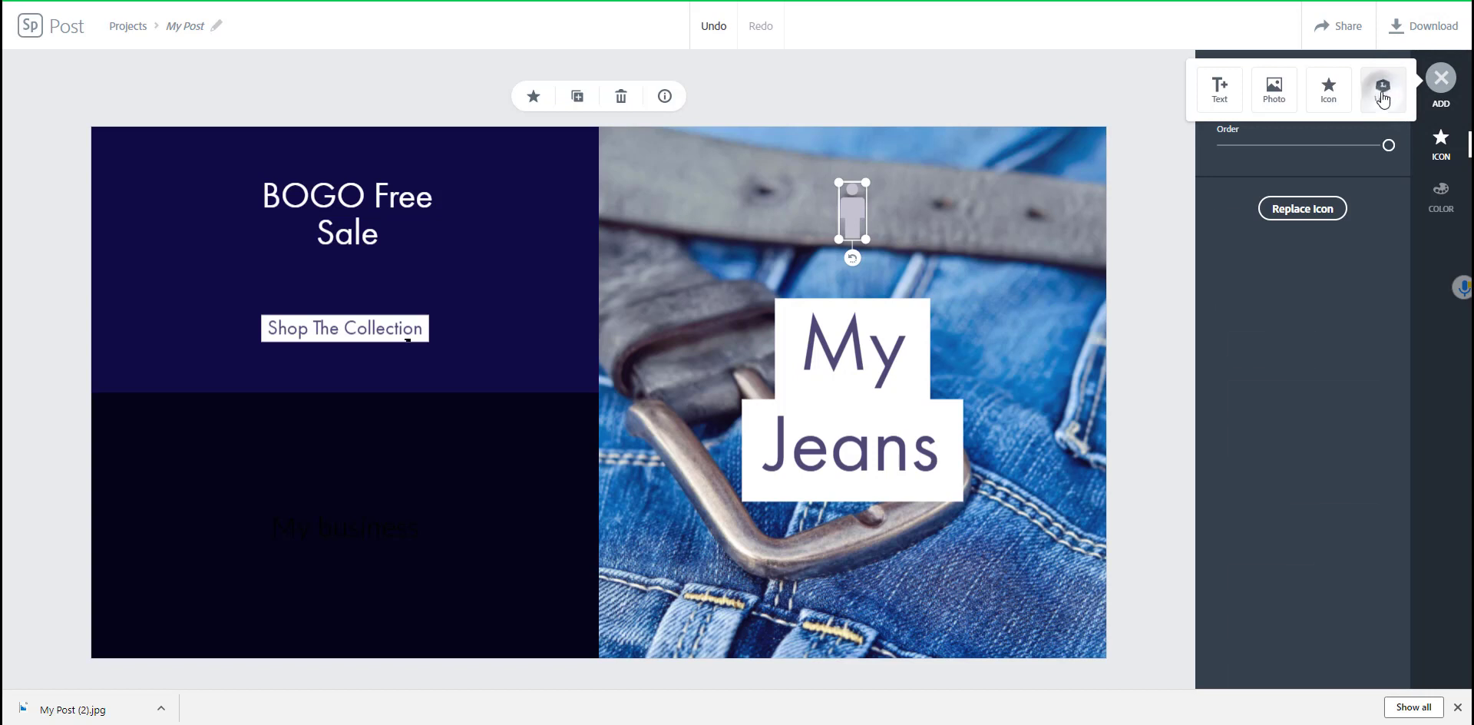